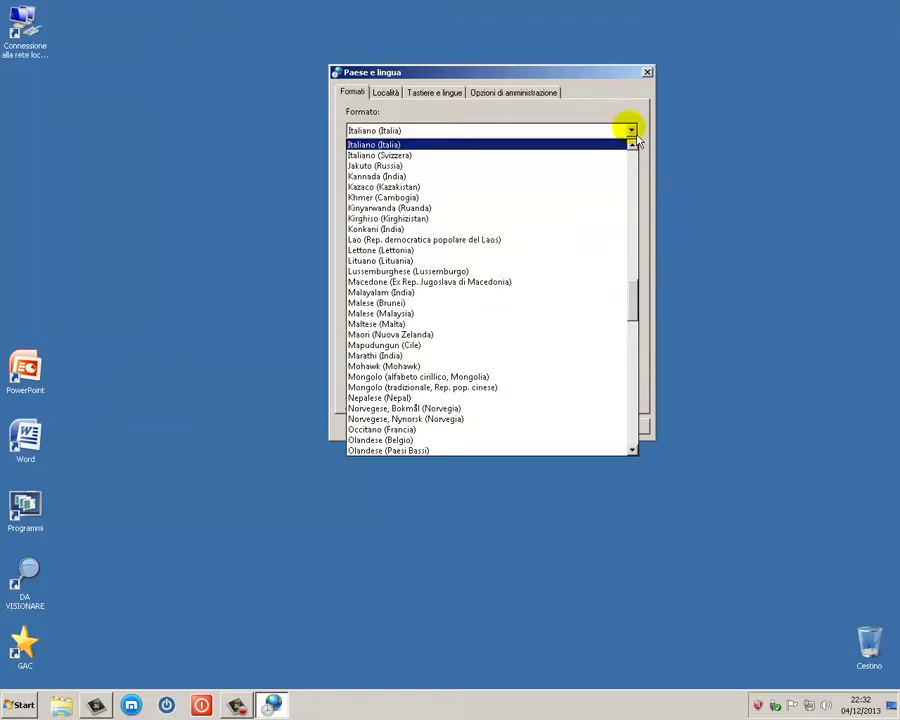
# Keep Italiano (Italia) as the regional format and examine the available long and short date formats.
pyautogui.click(563, 143)
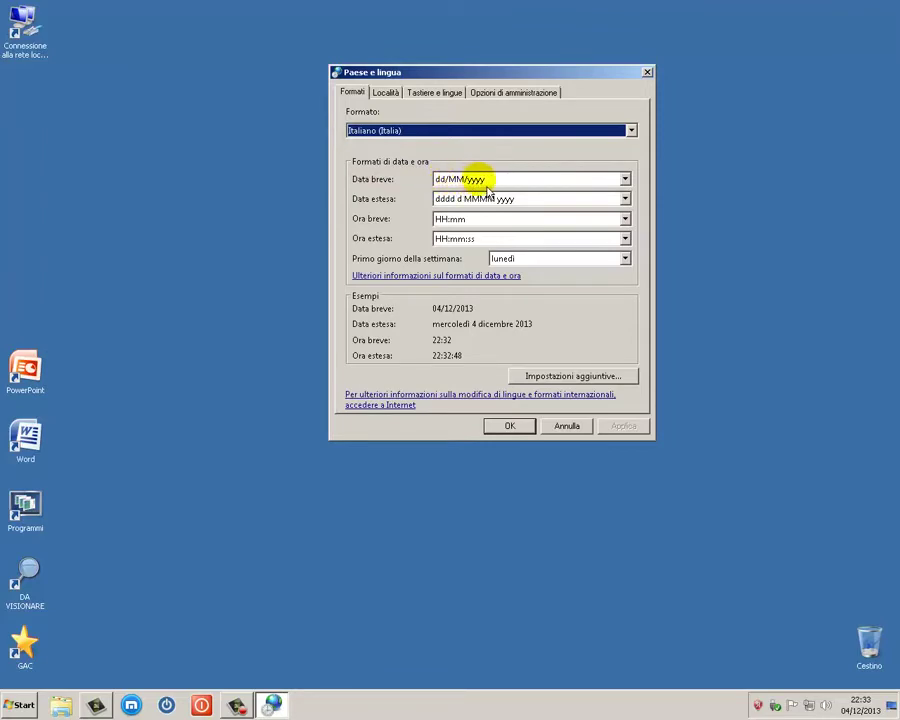
pyautogui.scroll(-1, 428, 183)
pyautogui.scroll(1, 452, 187)
pyautogui.scroll(-1, 575, 193)
pyautogui.scroll(1, 500, 198)
pyautogui.click(628, 204)
pyautogui.click(628, 204)
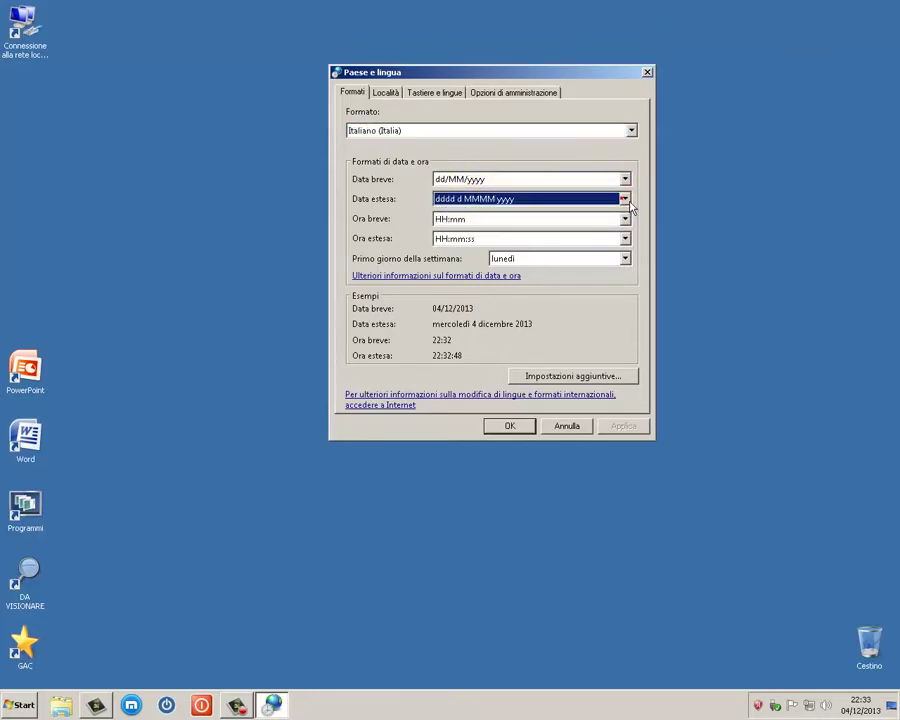
pyautogui.click(624, 180)
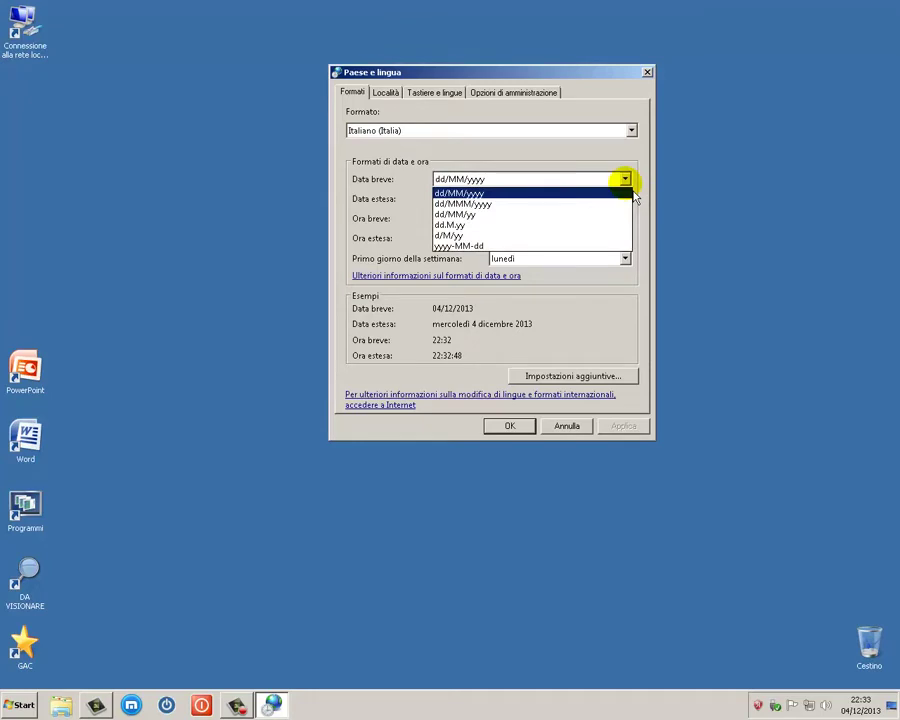
pyautogui.click(426, 234)
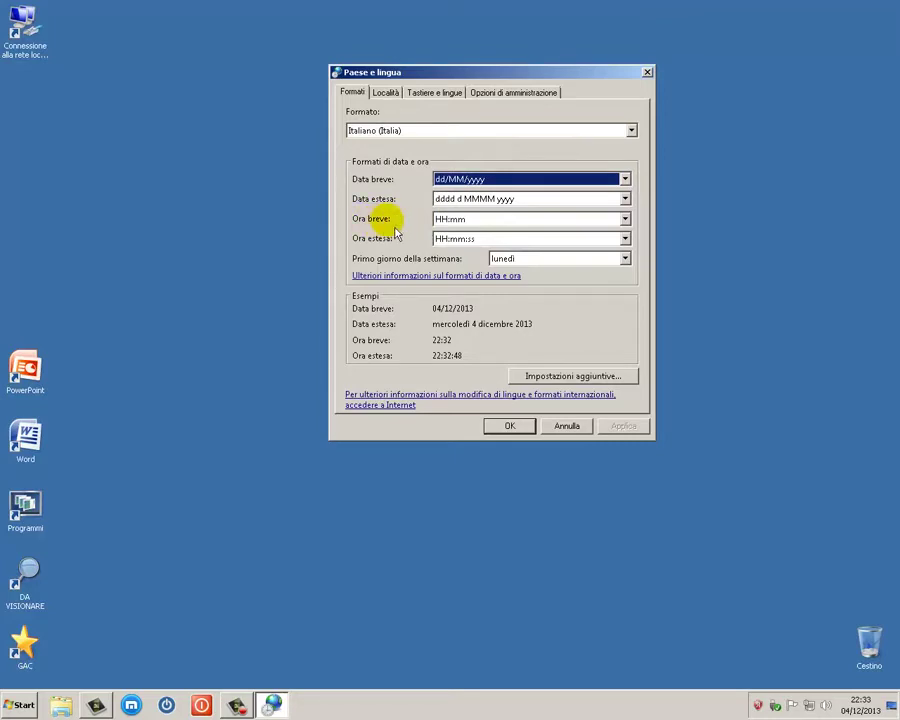
# Examine the short and long time formats and the first-day-of-week options, keeping lunedì as the first day.
pyautogui.click(625, 220)
pyautogui.click(633, 229)
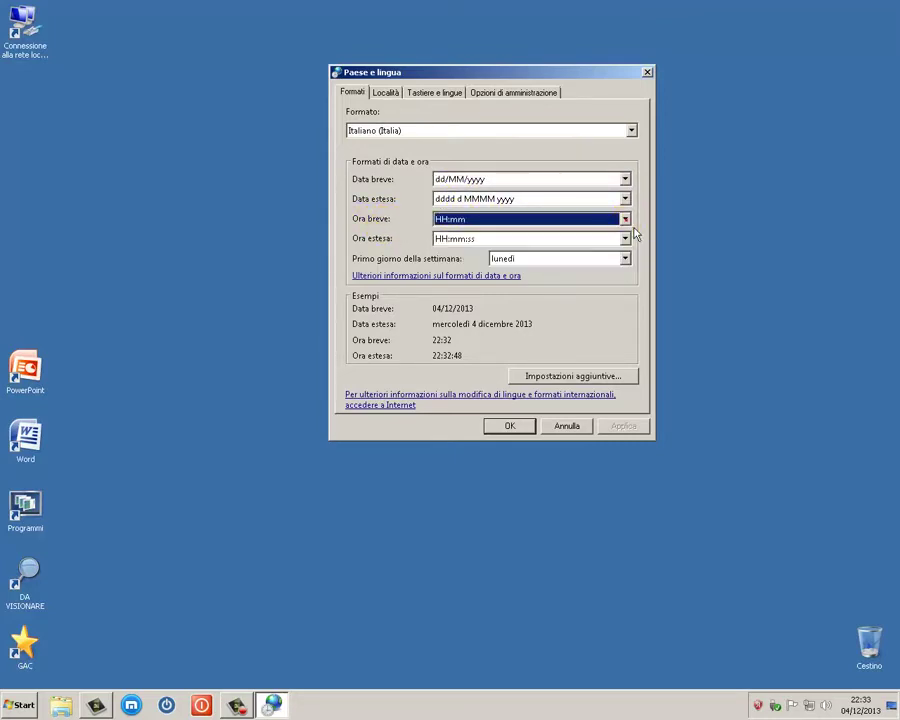
pyautogui.click(630, 240)
pyautogui.click(629, 241)
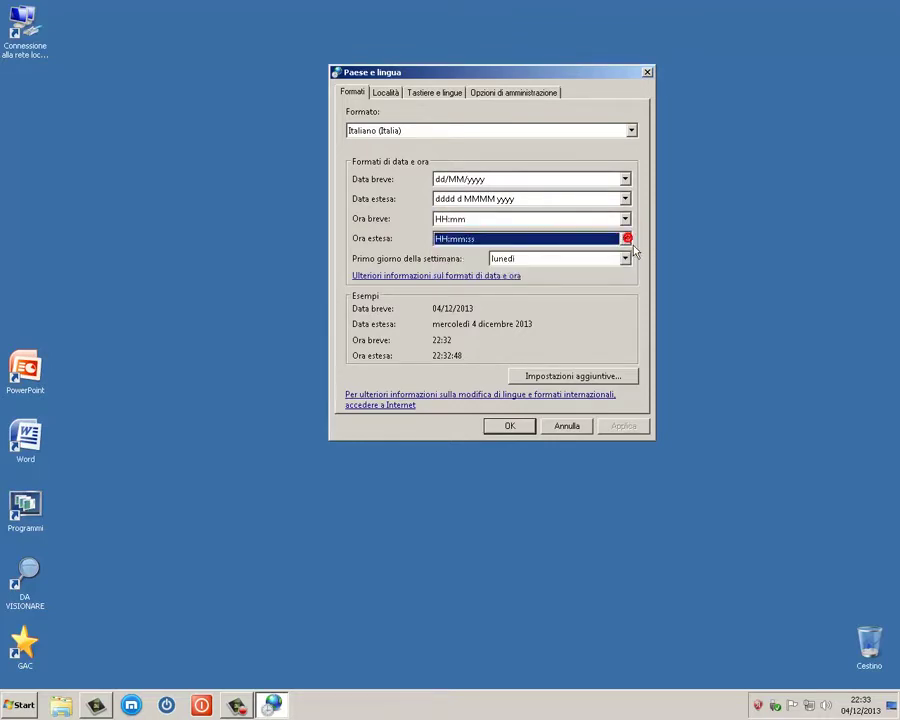
pyautogui.click(624, 259)
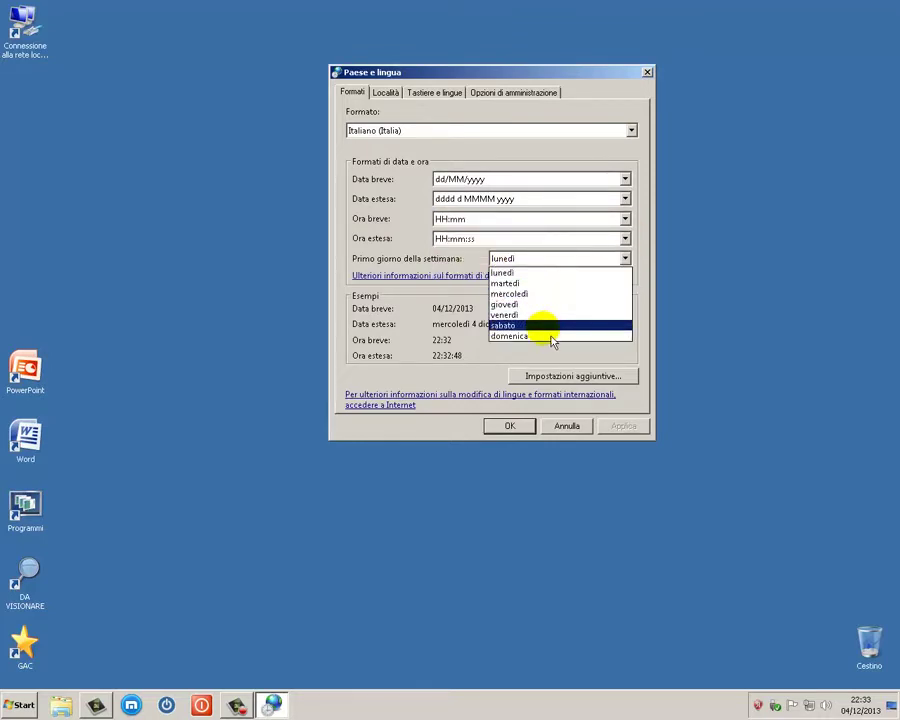
pyautogui.click(548, 274)
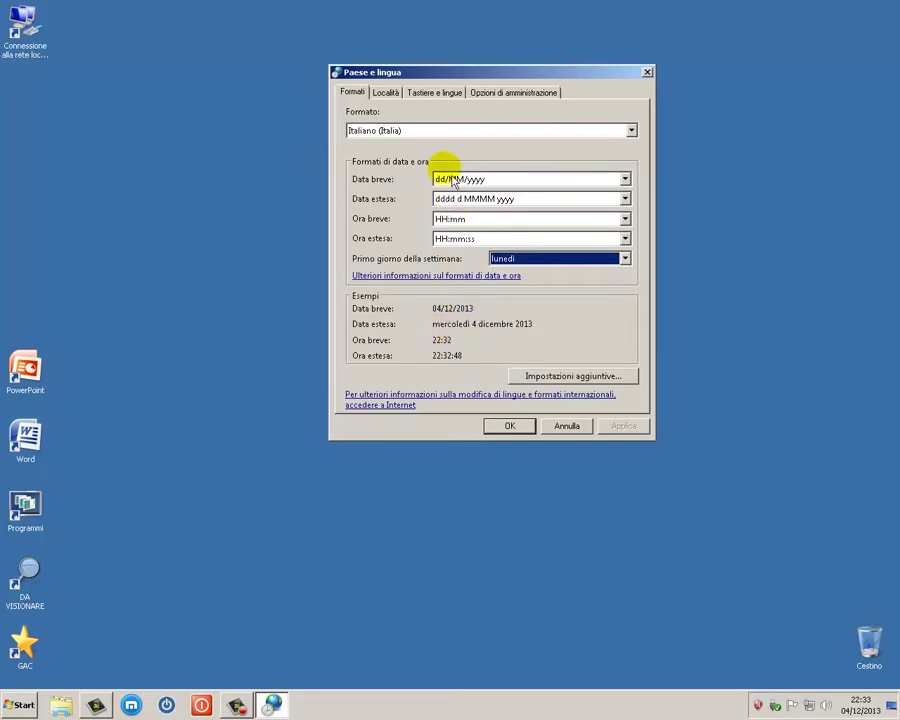
# Set the short date format to yyyy-MM-dd.
pyautogui.click(624, 179)
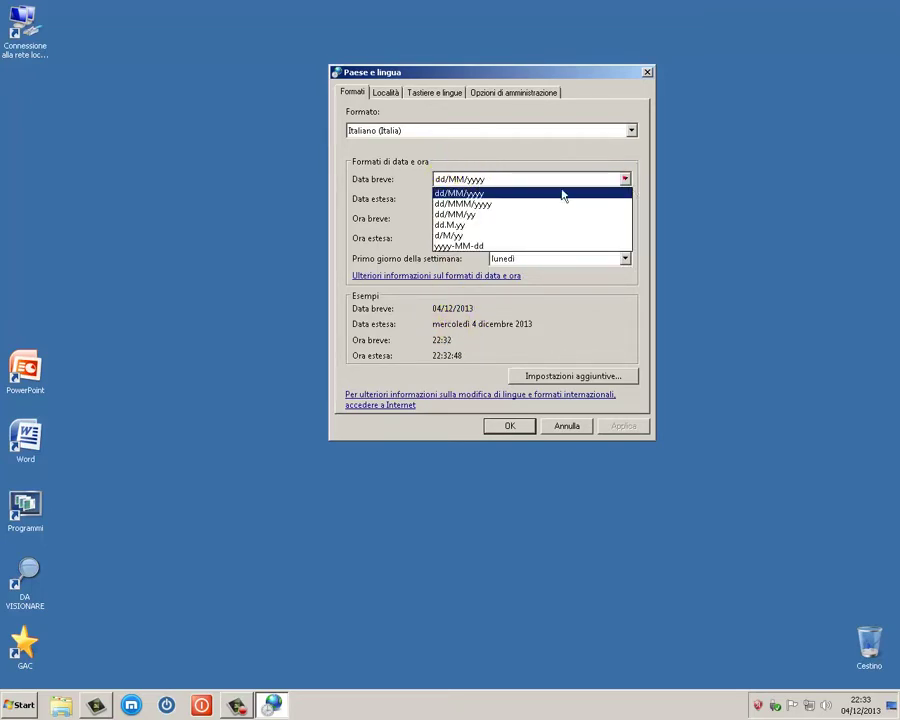
pyautogui.click(492, 248)
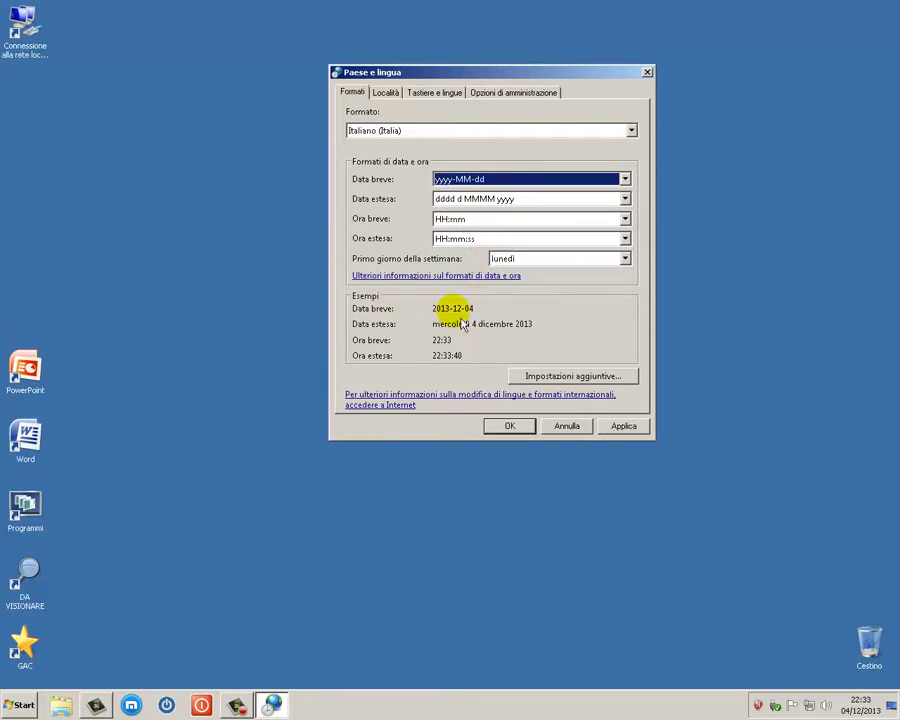
# Open the additional format settings and set the number of decimal digits for numbers to 3.
pyautogui.click(580, 376)
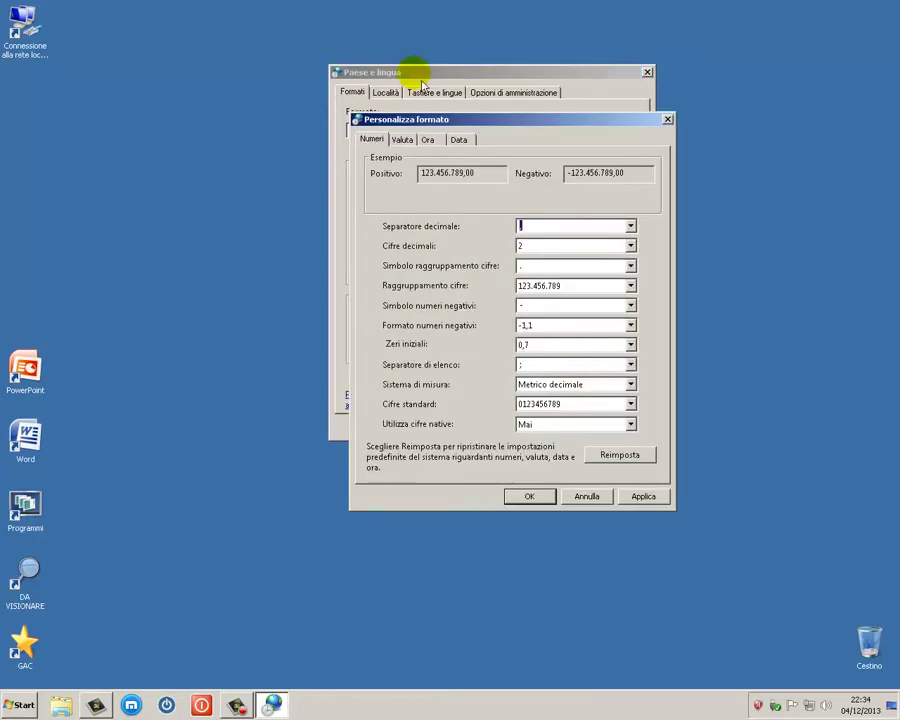
pyautogui.moveTo(437, 115); pyautogui.dragTo(420, 76)
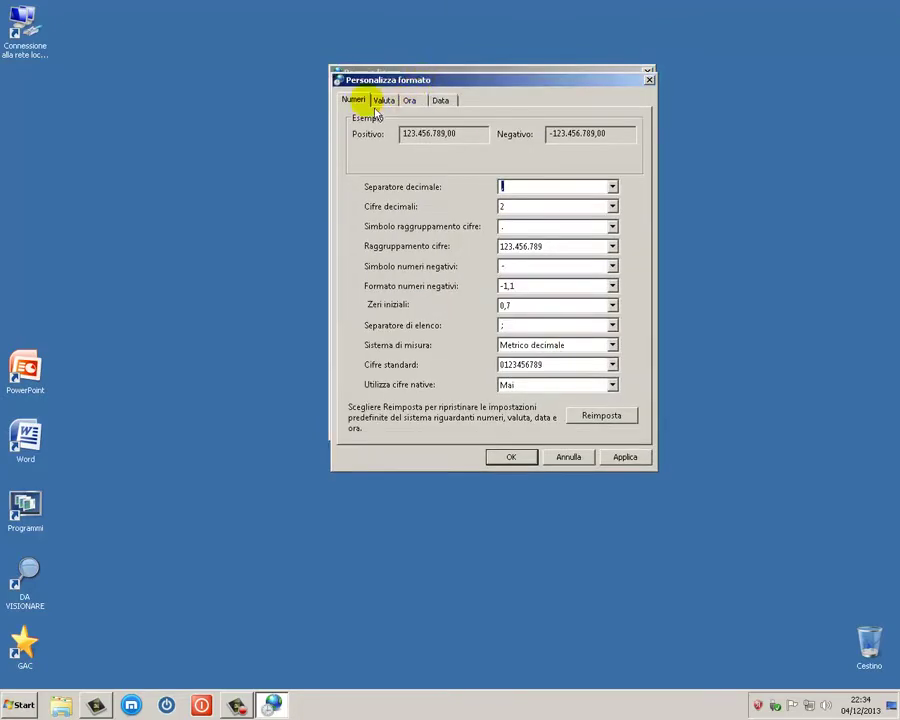
pyautogui.click(612, 187)
pyautogui.click(620, 200)
pyautogui.click(612, 207)
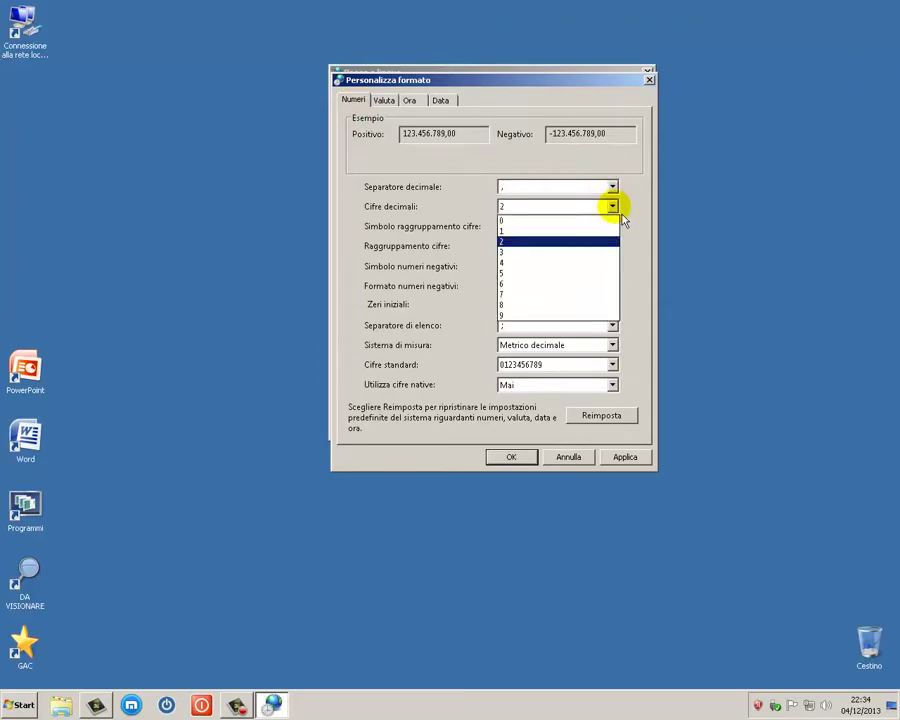
pyautogui.click(599, 252)
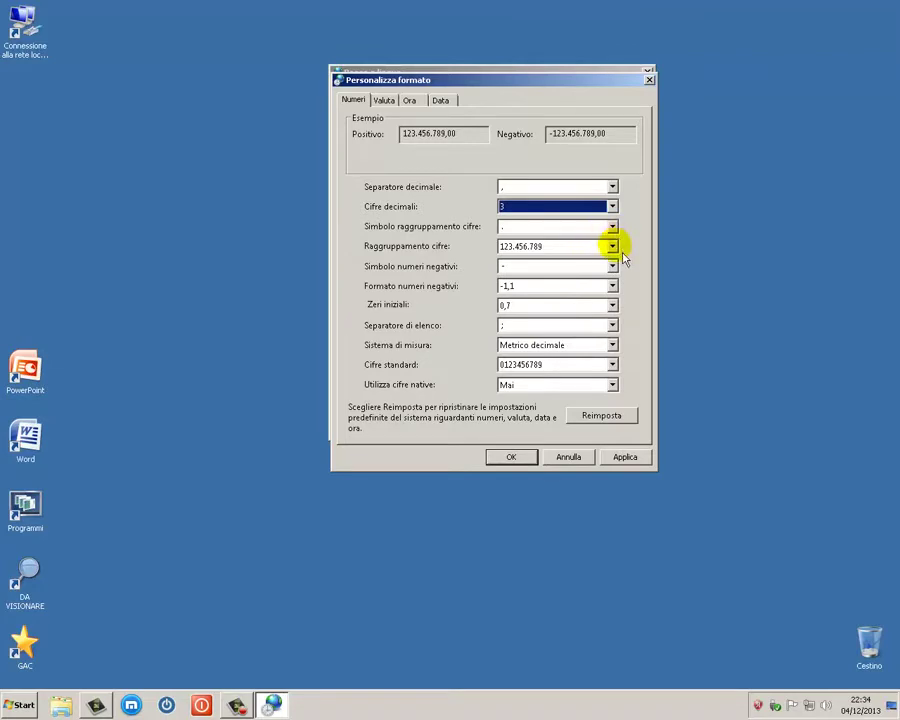
# Examine the number options for digit grouping, negative symbol, negative format and leading zeros without changing them.
pyautogui.click(613, 246)
pyautogui.click(613, 246)
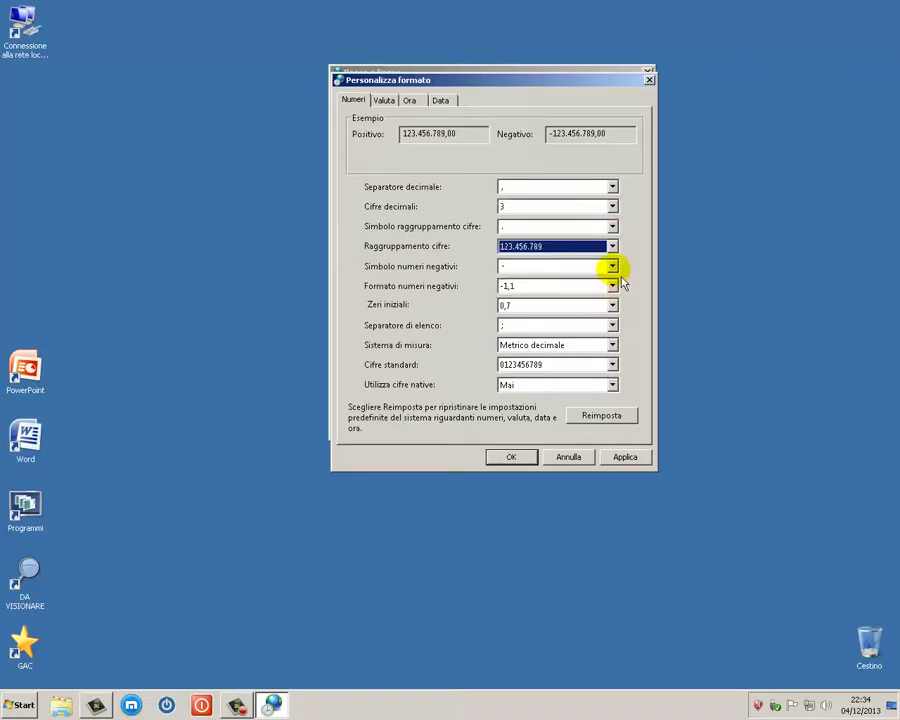
pyautogui.click(612, 268)
pyautogui.click(612, 268)
pyautogui.click(613, 289)
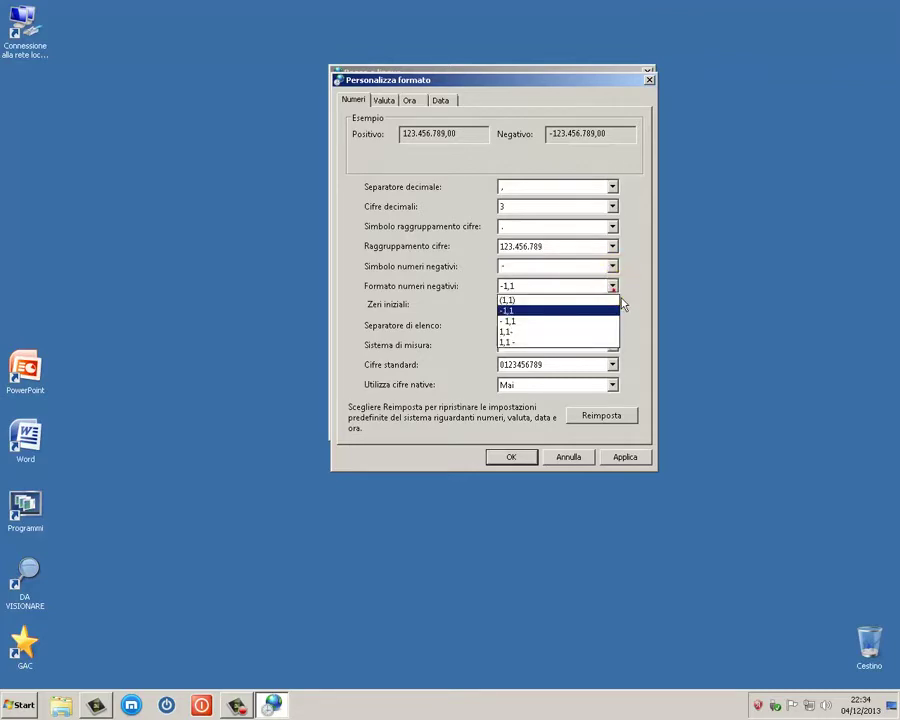
pyautogui.click(480, 306)
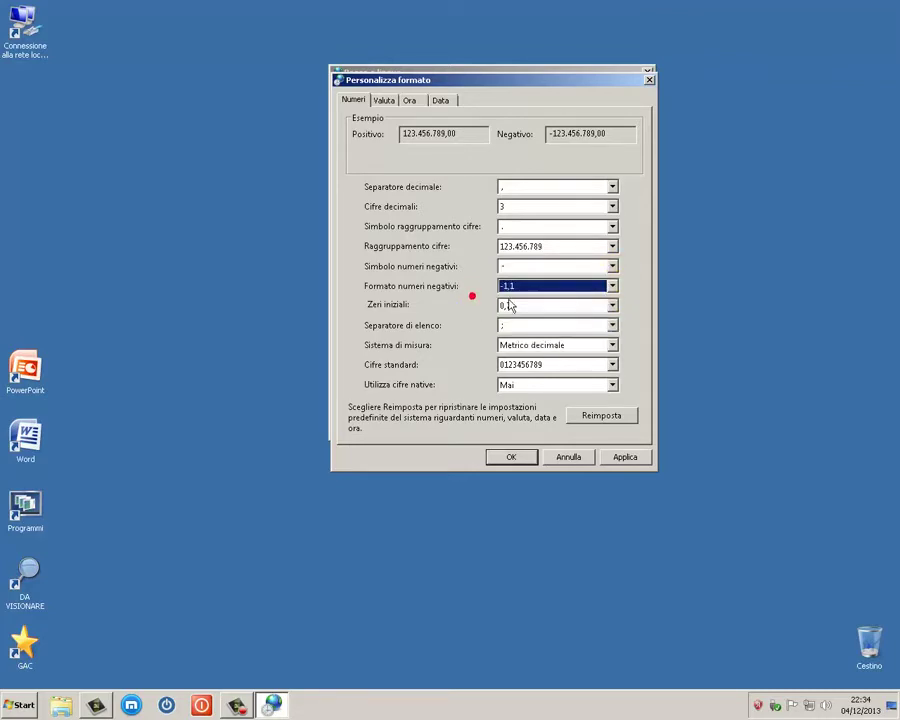
pyautogui.click(613, 306)
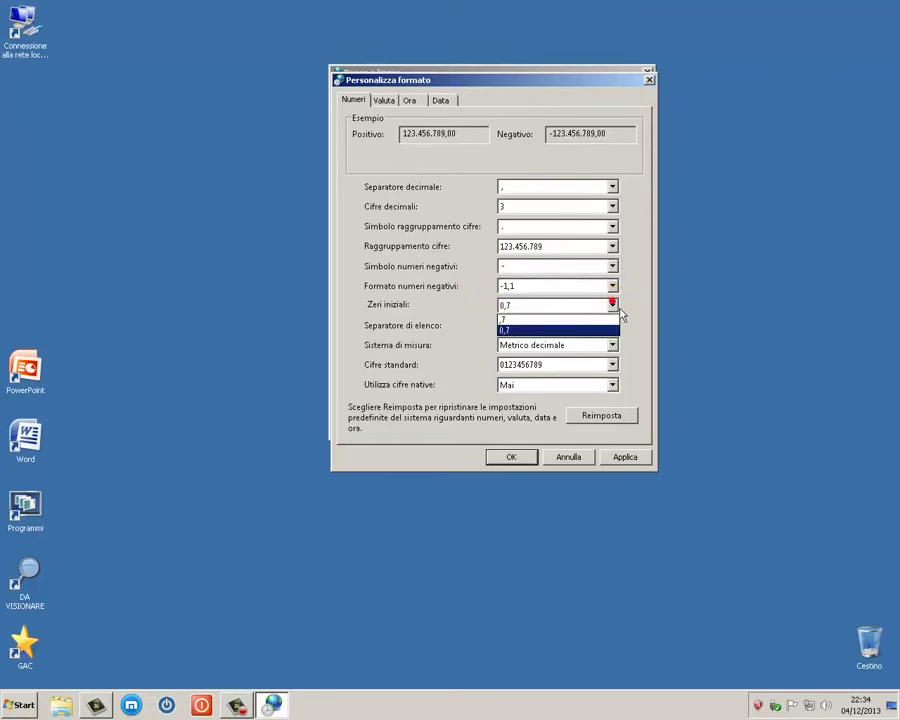
pyautogui.click(613, 306)
pyautogui.click(613, 306)
pyautogui.click(442, 316)
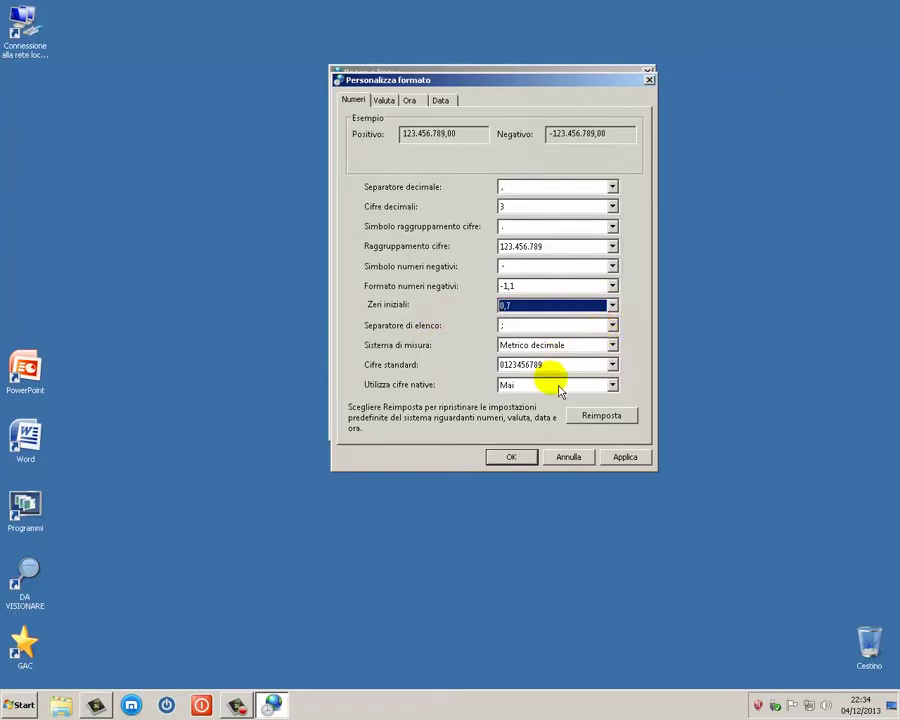
# Examine the currency options for symbol, positive and negative formats, decimal digits and digit grouping symbol, keeping 2 decimal digits.
pyautogui.click(396, 106)
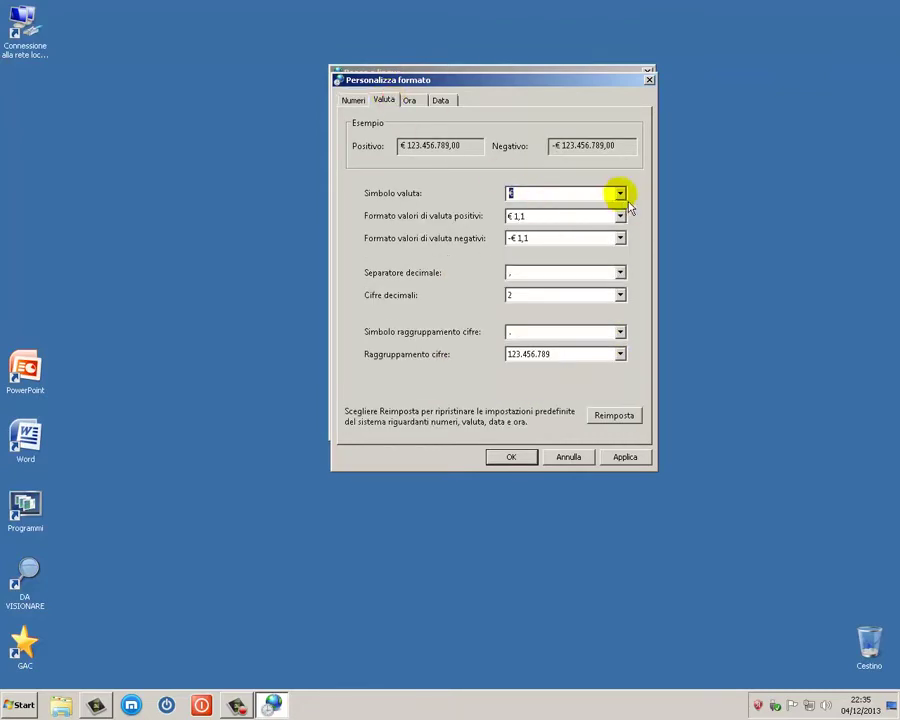
pyautogui.click(620, 194)
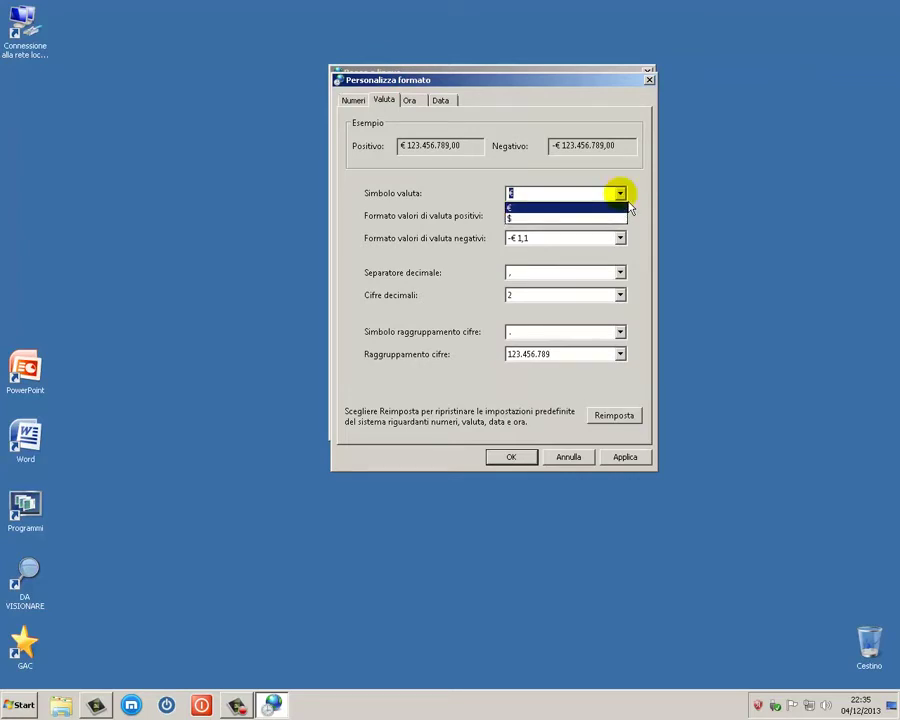
pyautogui.click(620, 194)
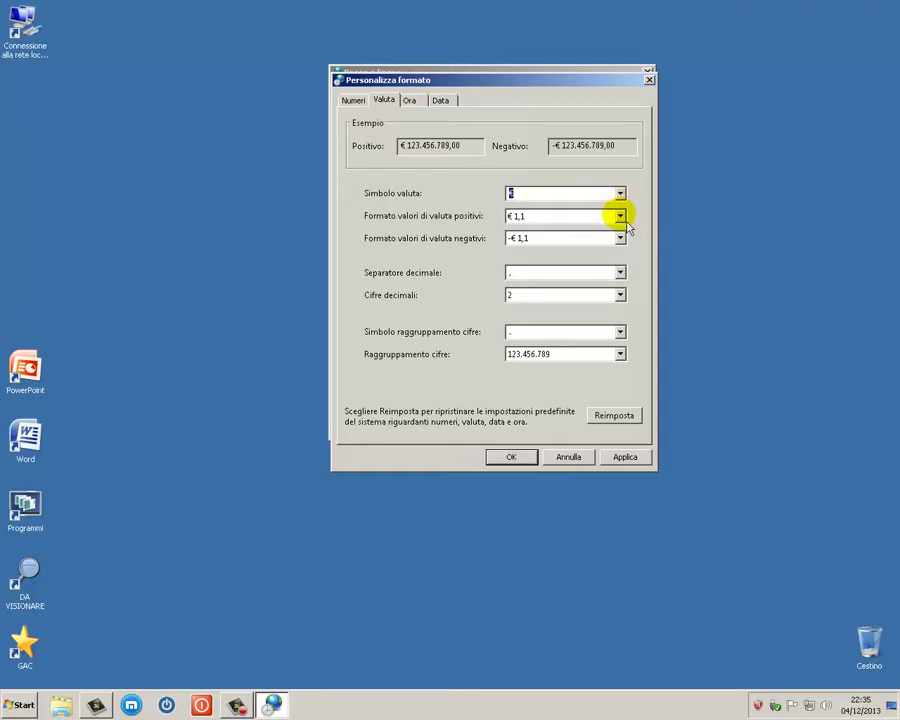
pyautogui.click(620, 216)
pyautogui.click(620, 216)
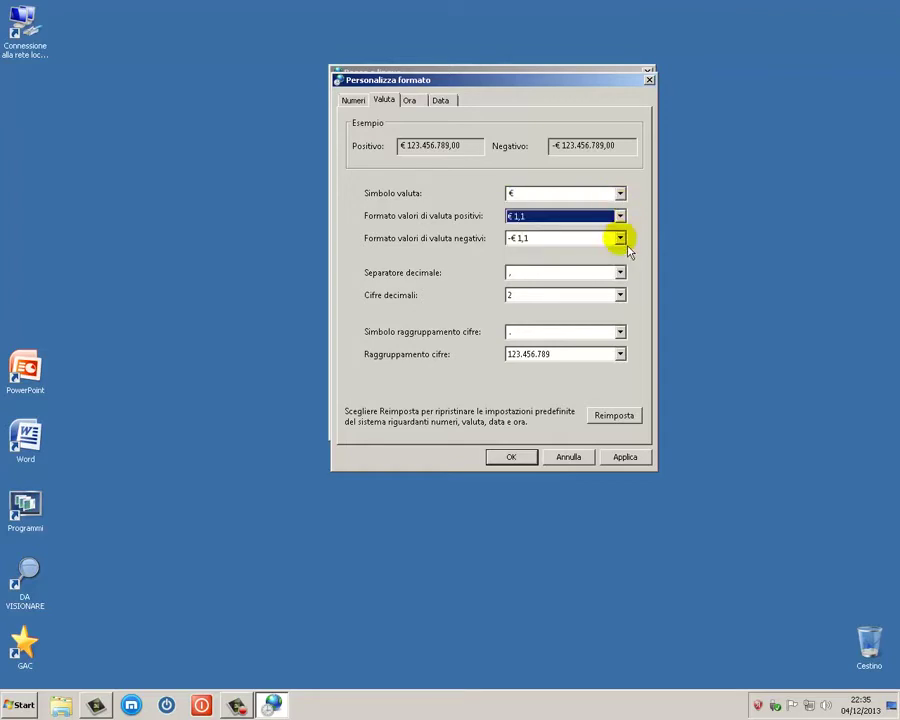
pyautogui.click(621, 240)
pyautogui.click(482, 285)
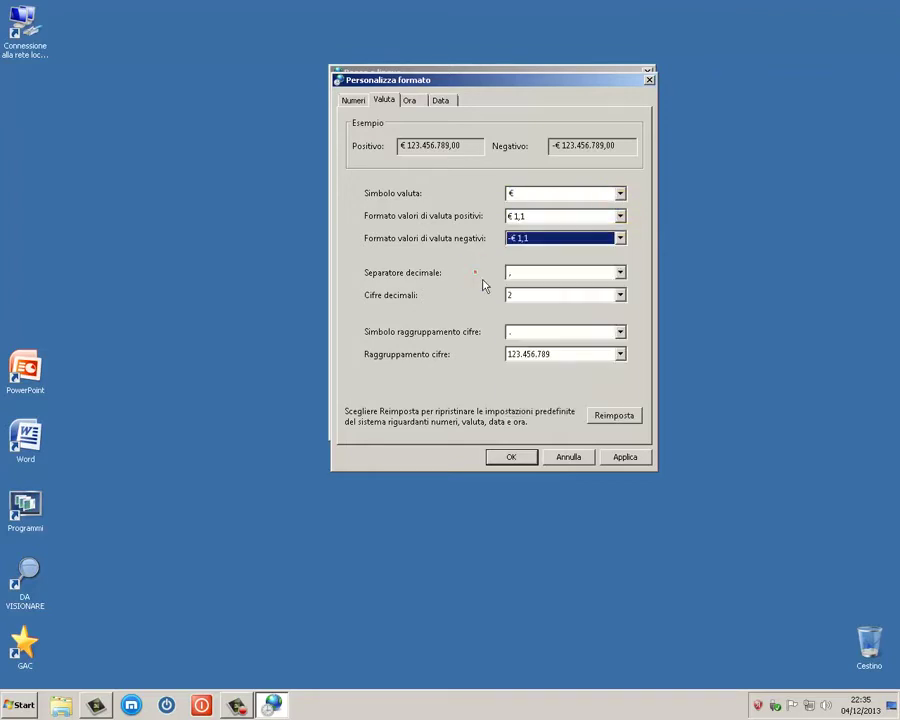
pyautogui.click(620, 295)
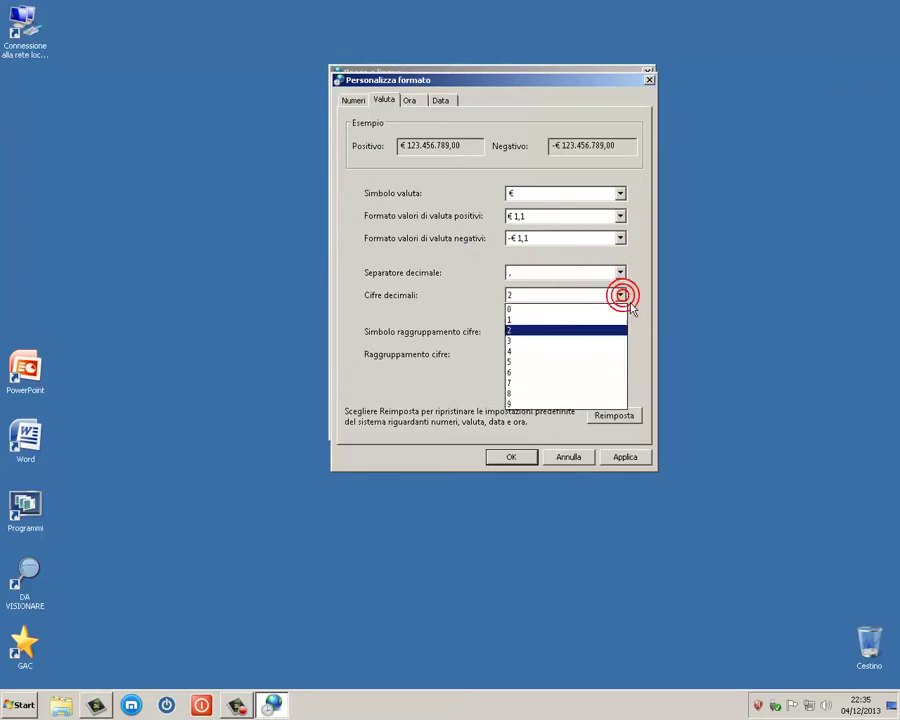
pyautogui.click(550, 330)
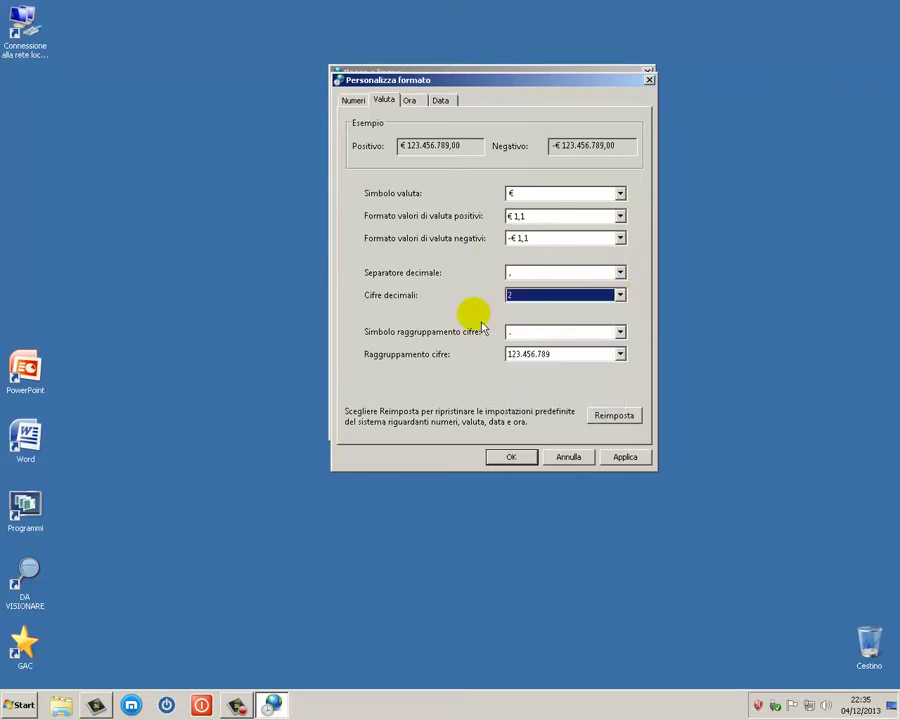
pyautogui.click(621, 333)
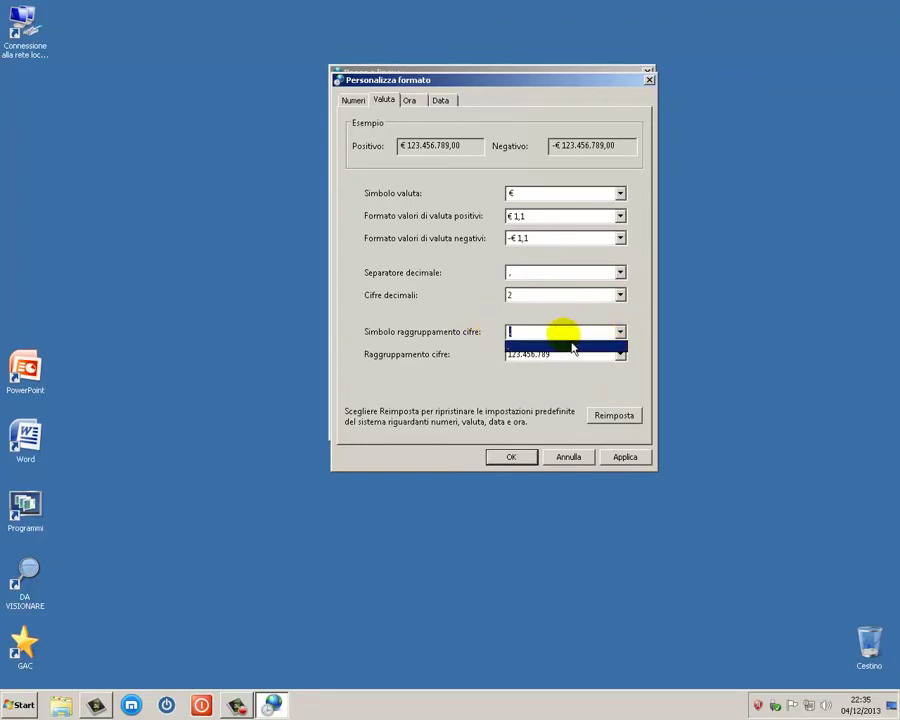
pyautogui.click(518, 369)
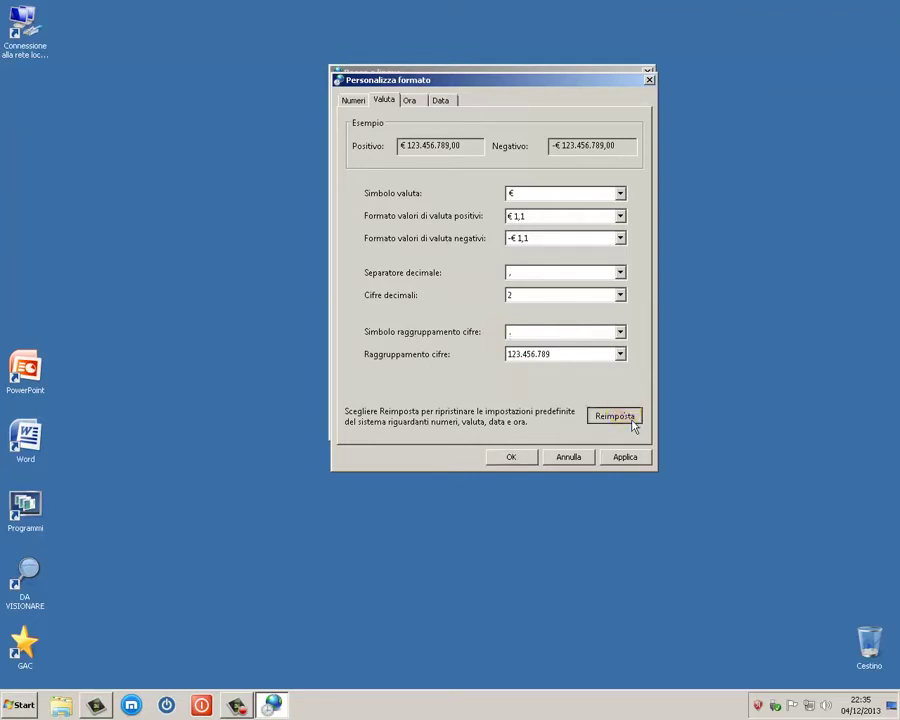
# Reset the customized number, currency, time and date formats to the system defaults and confirm the removal.
pyautogui.click(620, 415)
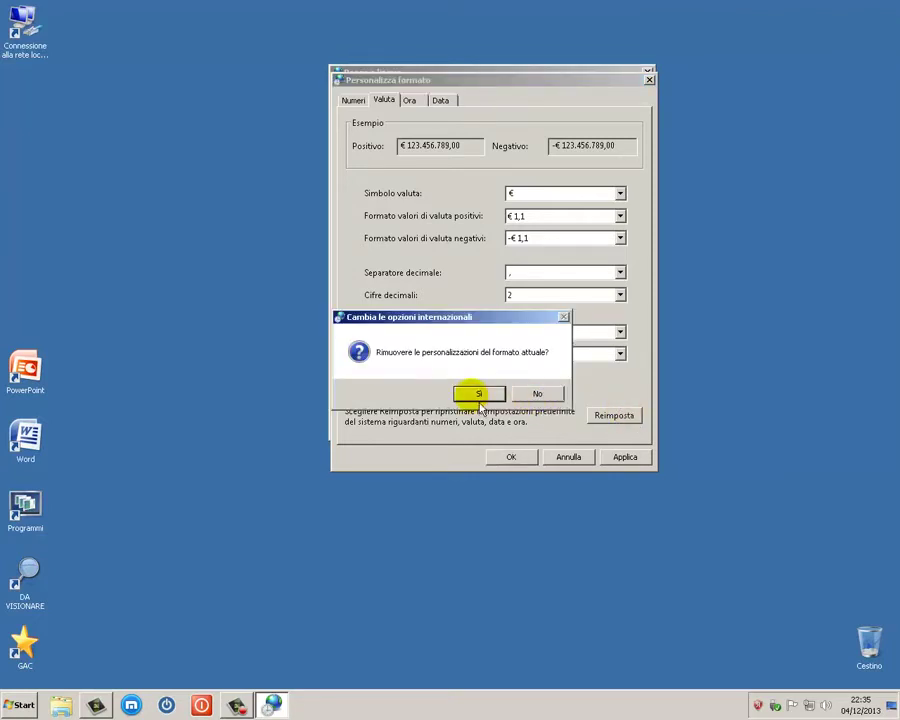
pyautogui.click(479, 396)
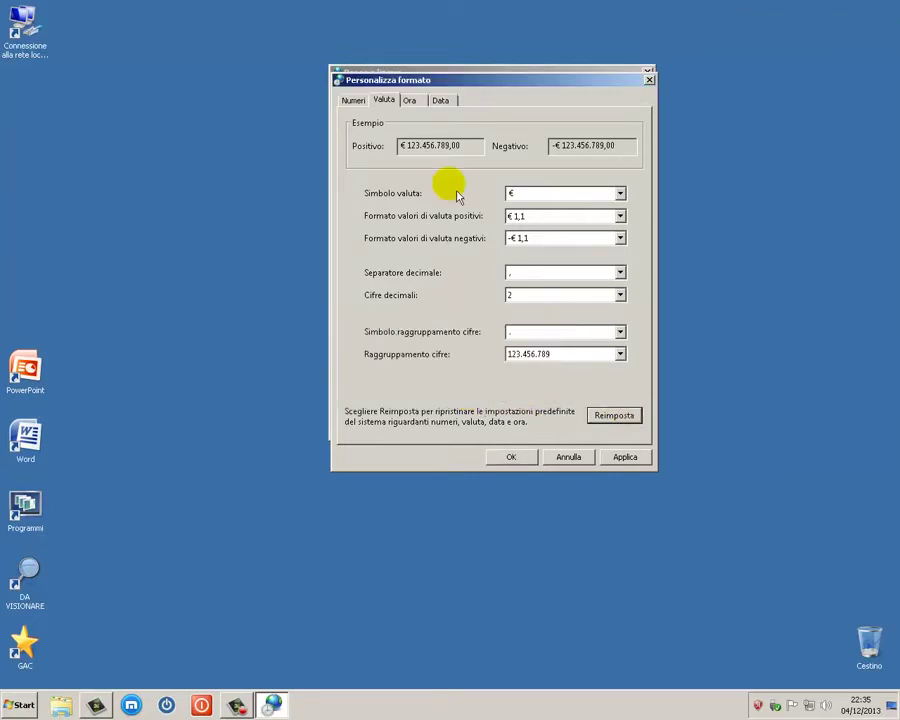
# Review the custom time and date format options, then close the additional format settings without saving.
pyautogui.click(418, 108)
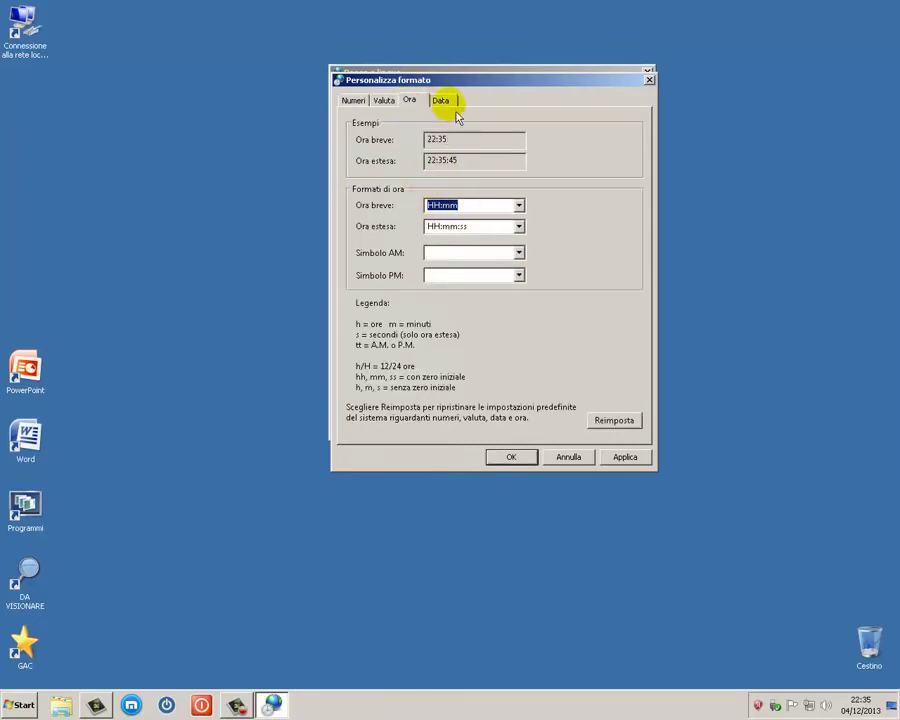
pyautogui.click(442, 101)
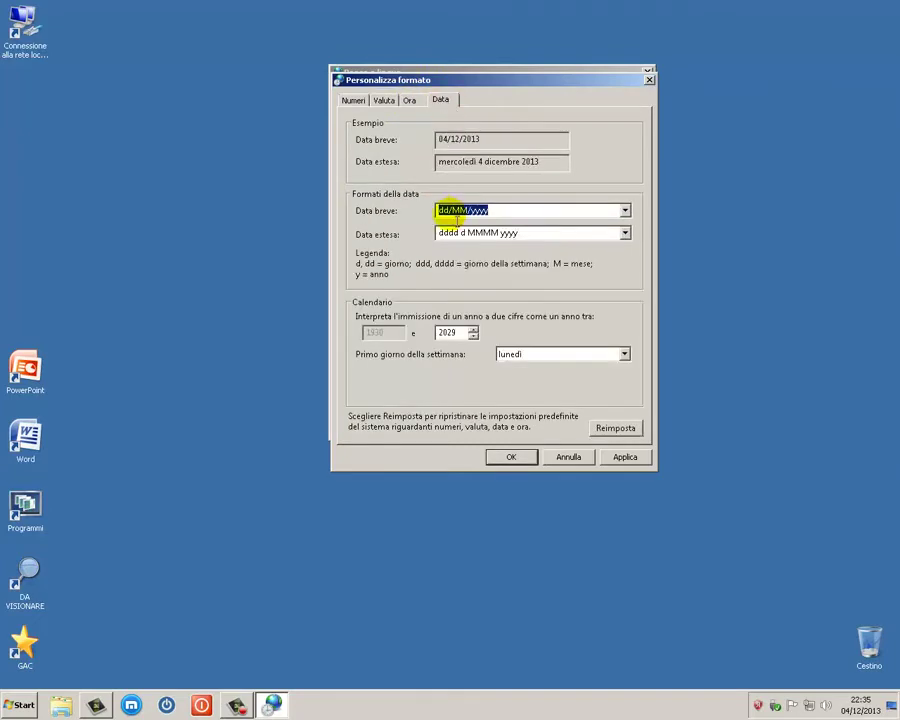
pyautogui.click(574, 458)
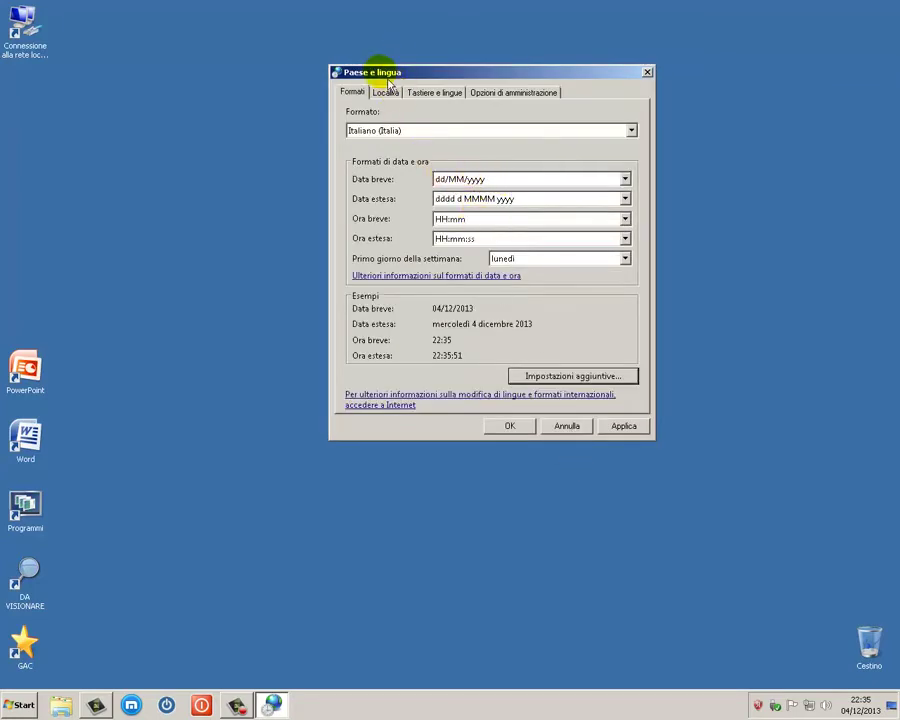
# Review the available countries for the current location, keeping Italia.
pyautogui.click(386, 94)
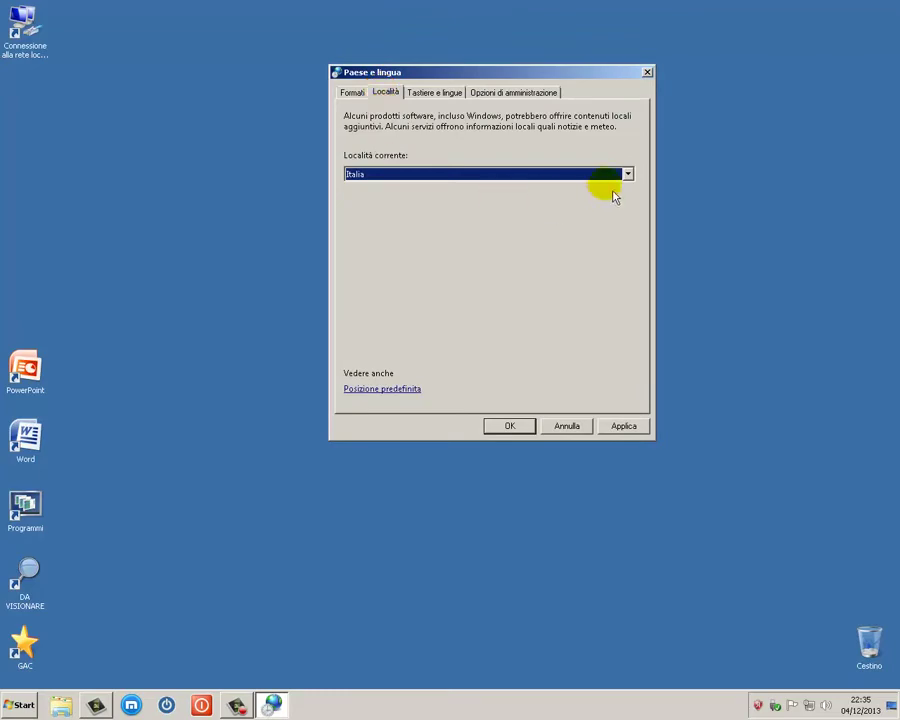
pyautogui.click(632, 182)
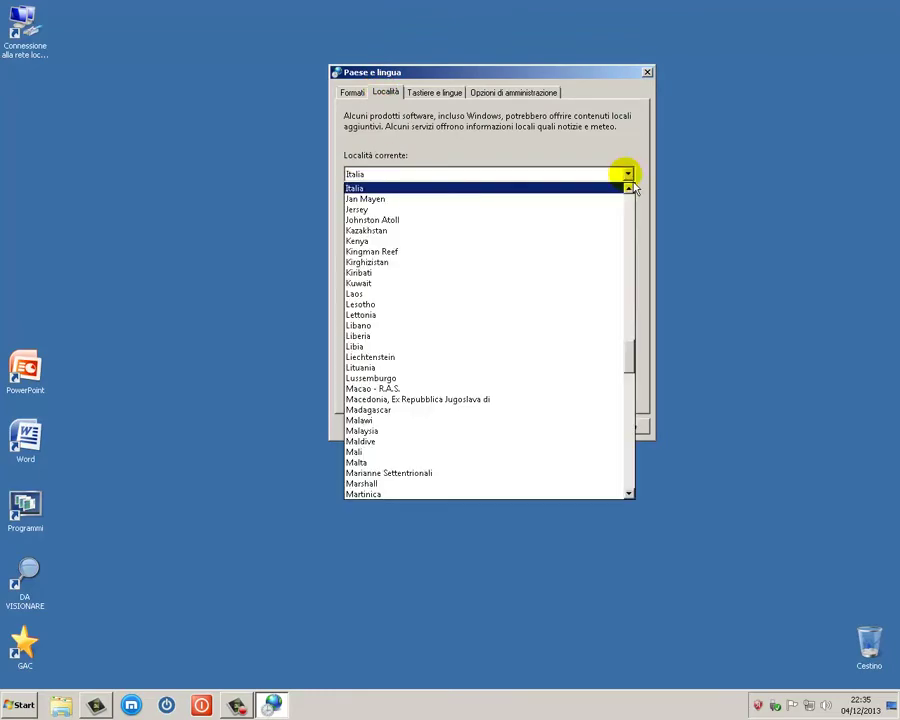
pyautogui.click(632, 182)
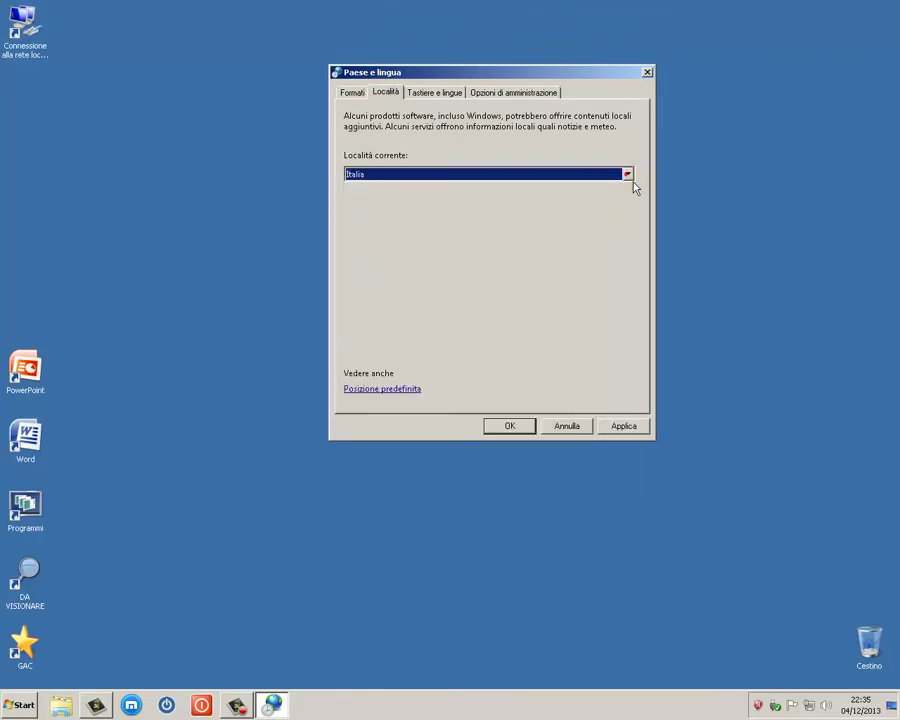
# Examine the default location settings, including postal code, country and the optional address fields, and leave them without saving.
pyautogui.click(378, 394)
pyautogui.click(380, 390)
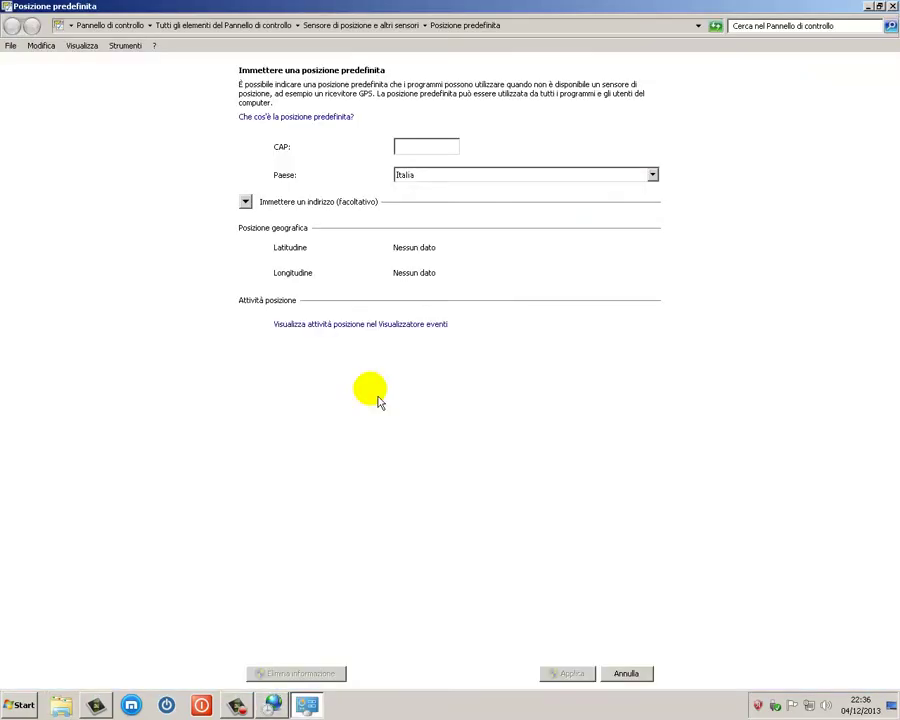
pyautogui.click(410, 149)
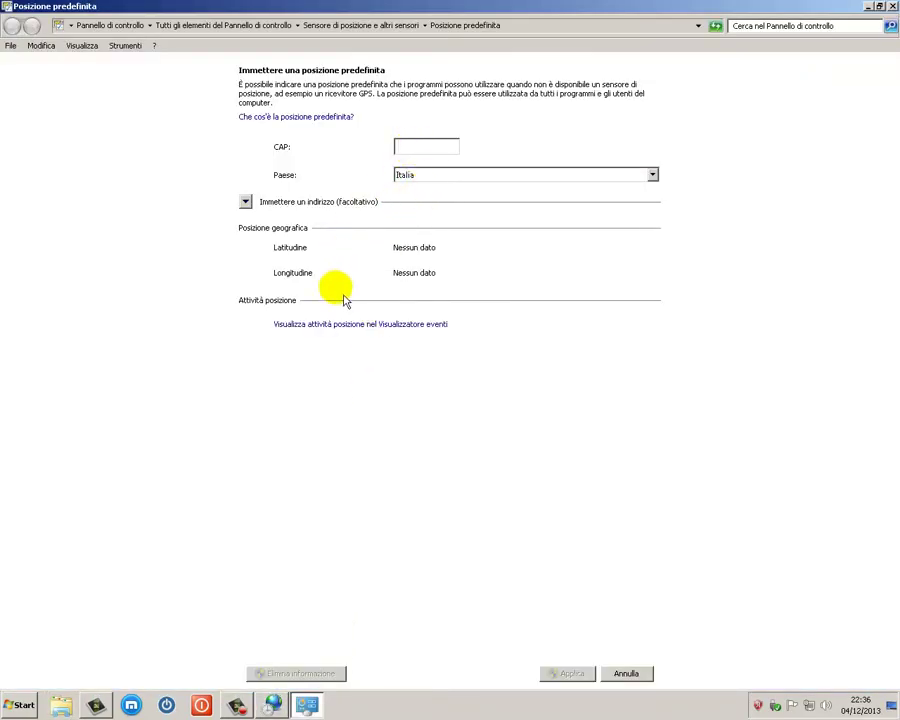
pyautogui.click(314, 207)
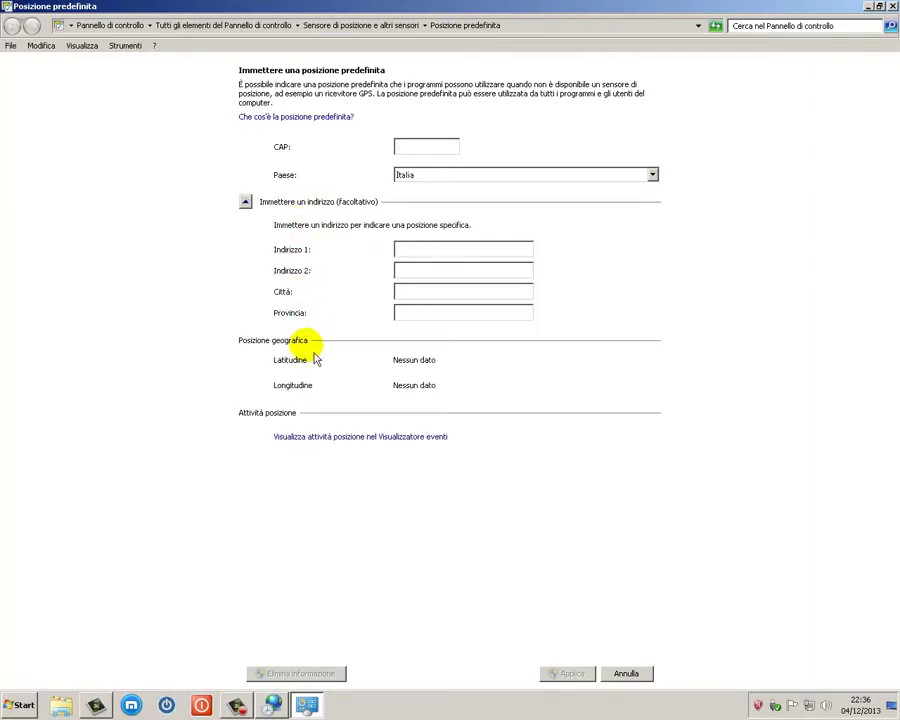
pyautogui.click(643, 672)
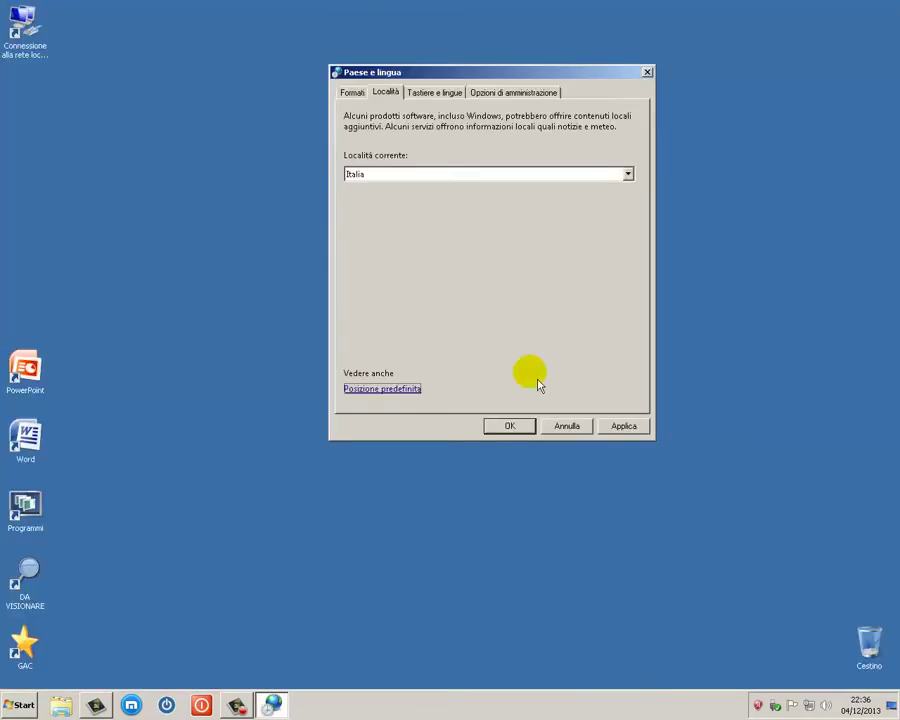
# Examine the installed keyboards and the list of input languages that can be added, without adding any.
pyautogui.click(446, 100)
pyautogui.click(546, 156)
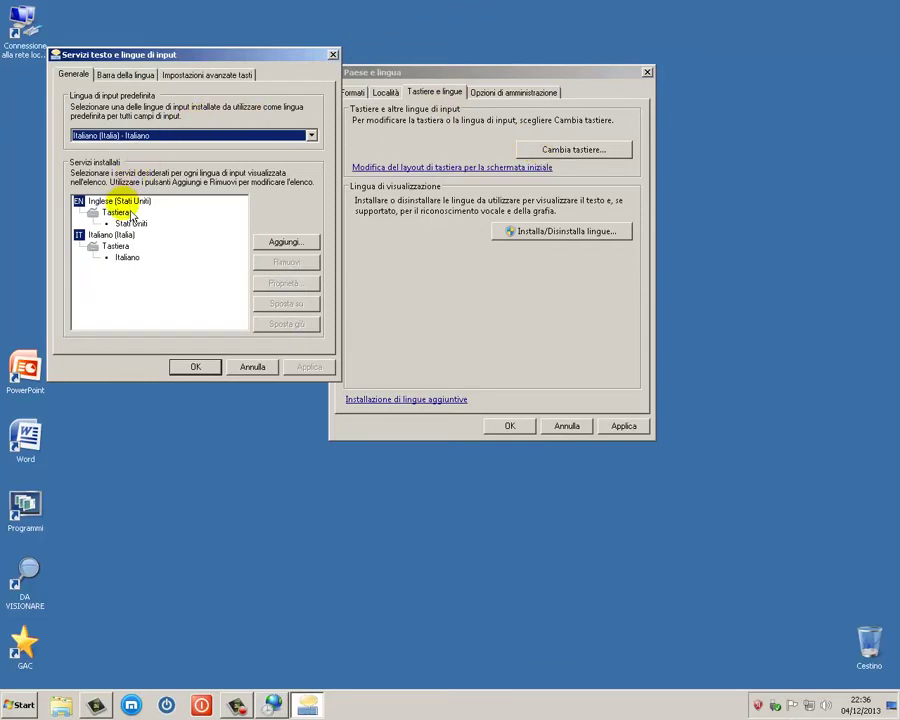
pyautogui.click(131, 223)
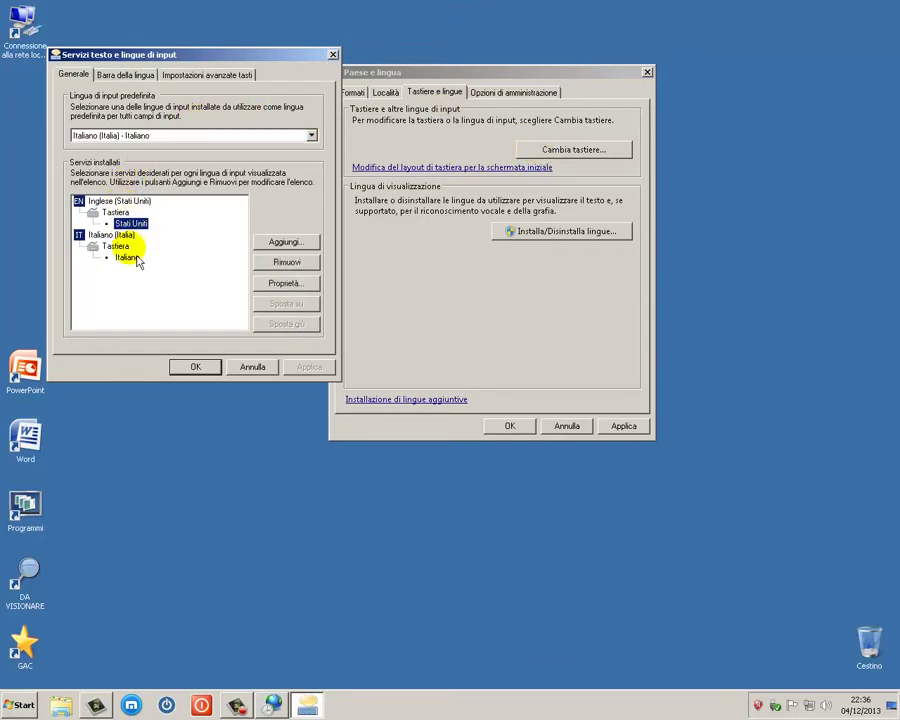
pyautogui.click(285, 242)
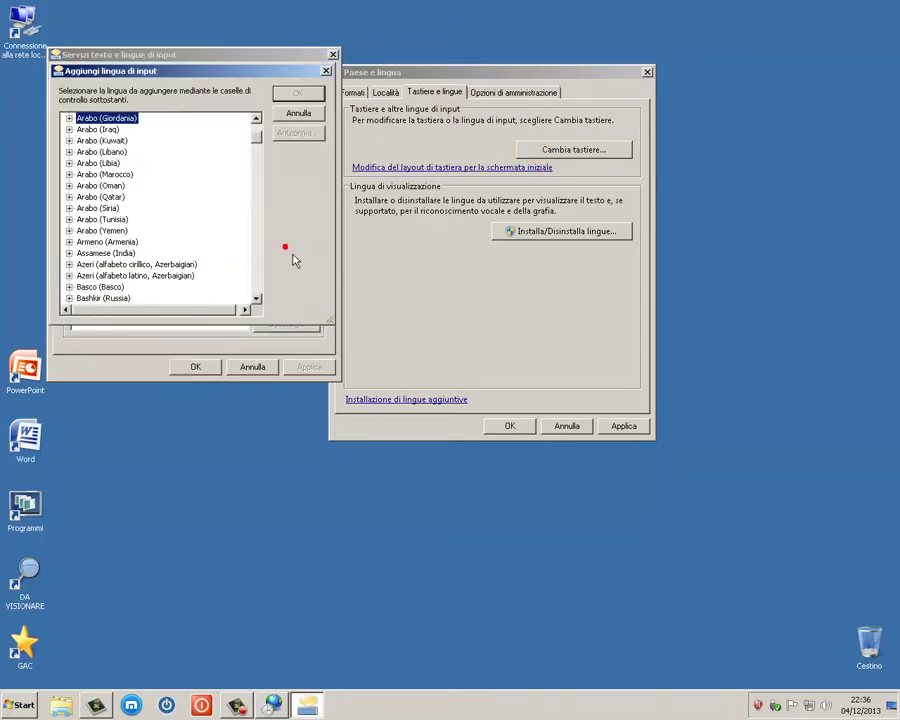
pyautogui.click(299, 113)
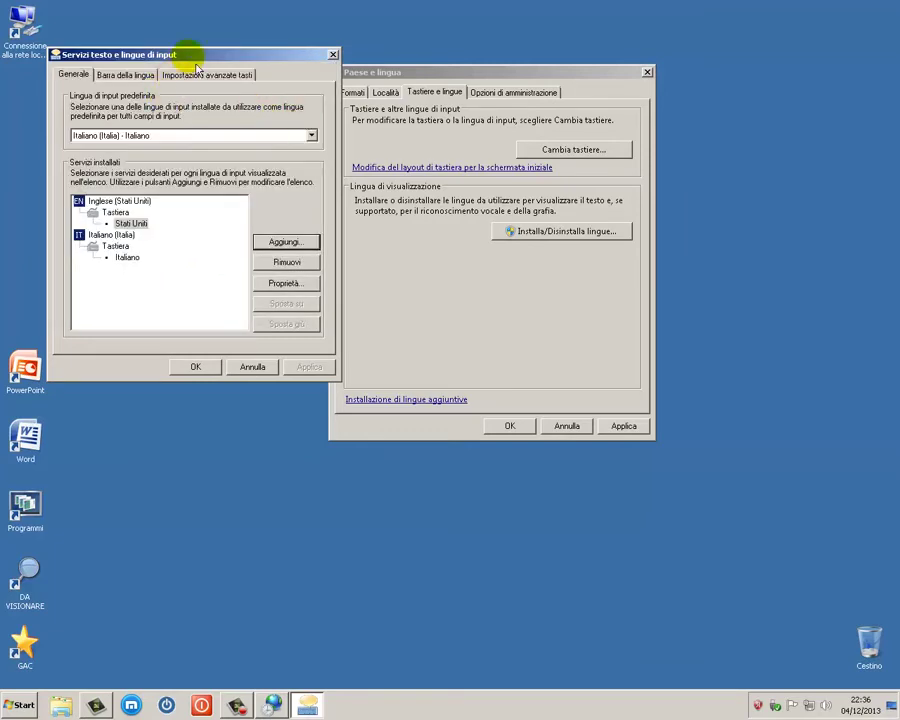
# Make the language bar float on the desktop with inactive transparency, additional taskbar icons and text labels enabled, and apply it.
pyautogui.click(126, 74)
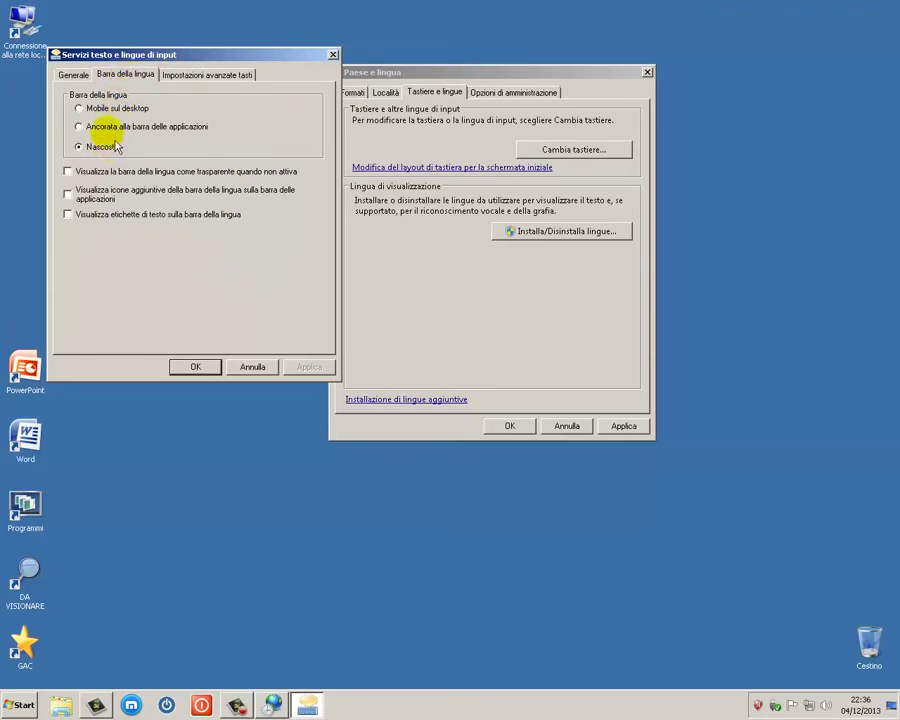
pyautogui.click(117, 127)
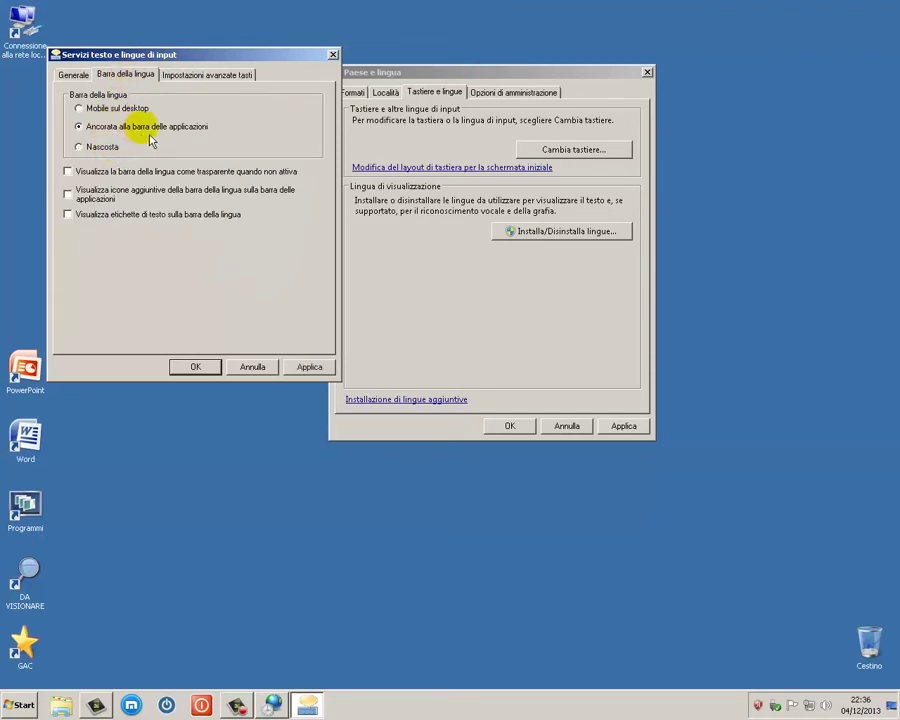
pyautogui.click(108, 108)
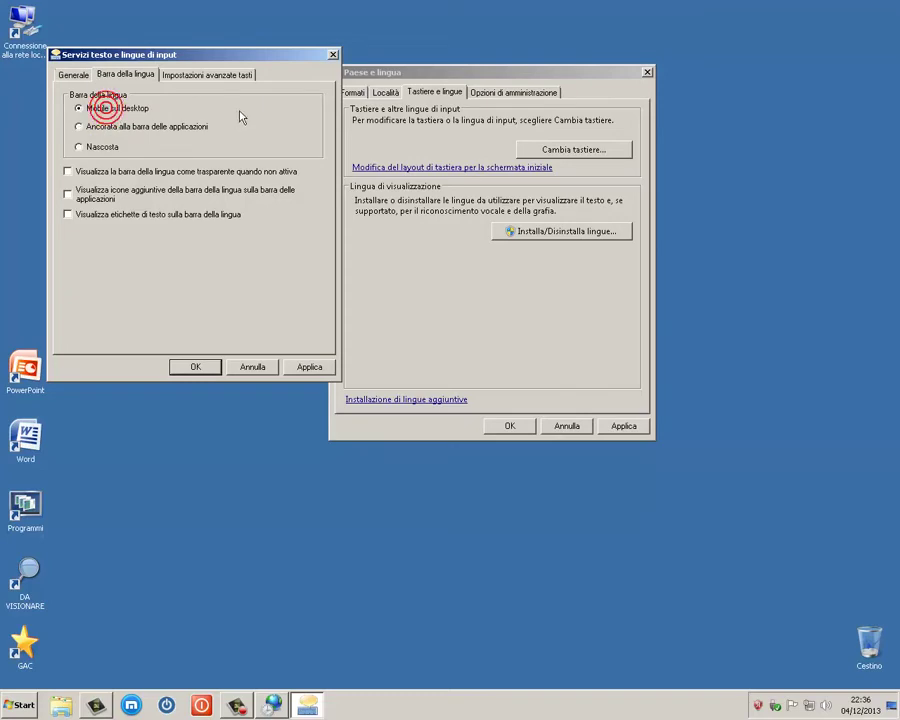
pyautogui.click(67, 171)
pyautogui.click(70, 195)
pyautogui.click(70, 214)
pyautogui.click(309, 367)
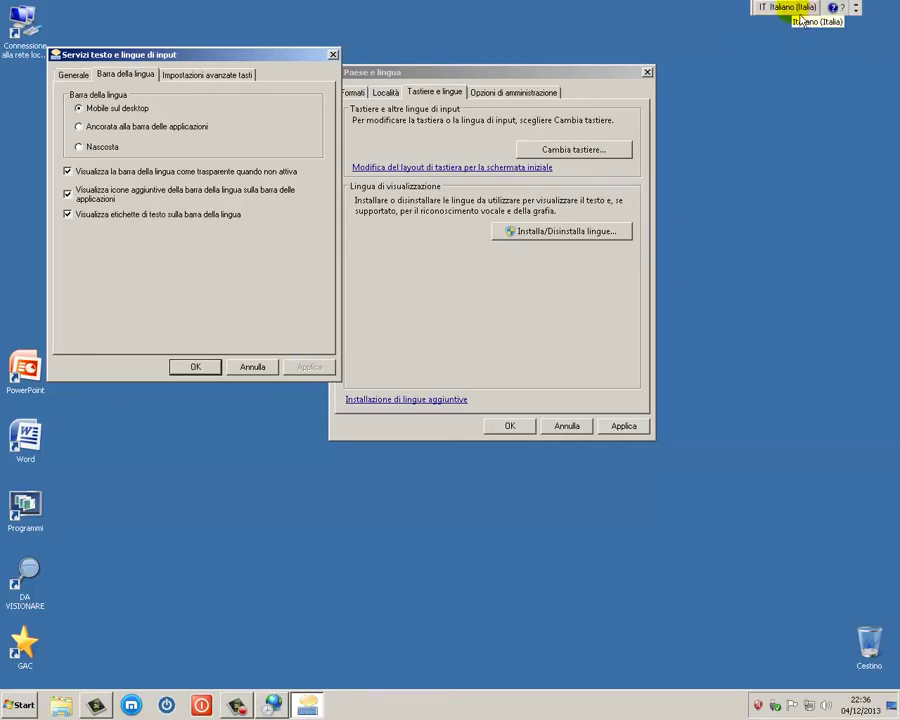
# Set the language bar to hidden and apply the change.
pyautogui.click(77, 147)
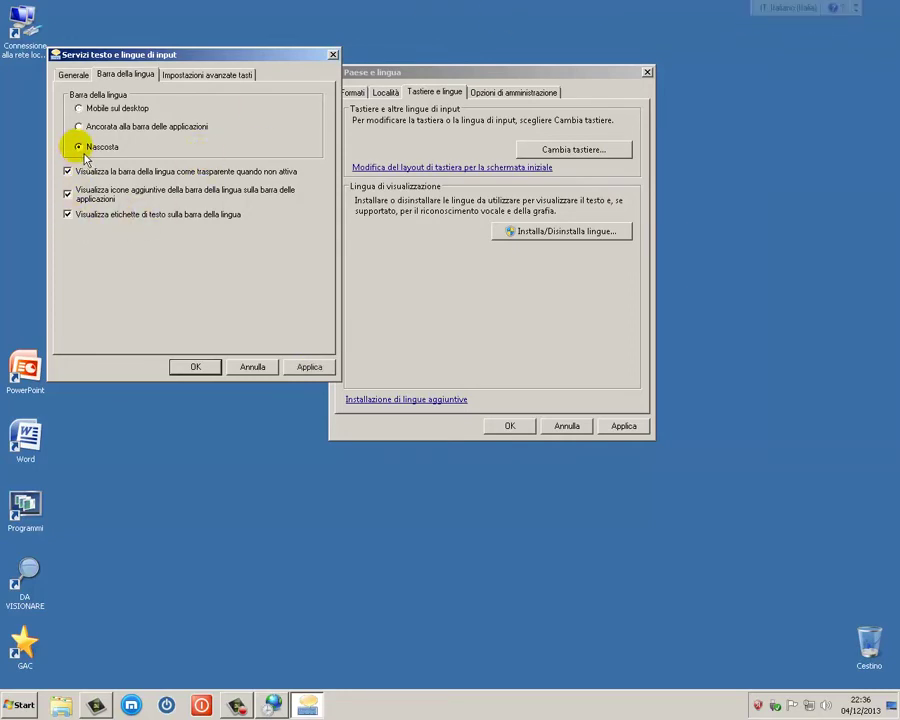
pyautogui.click(318, 366)
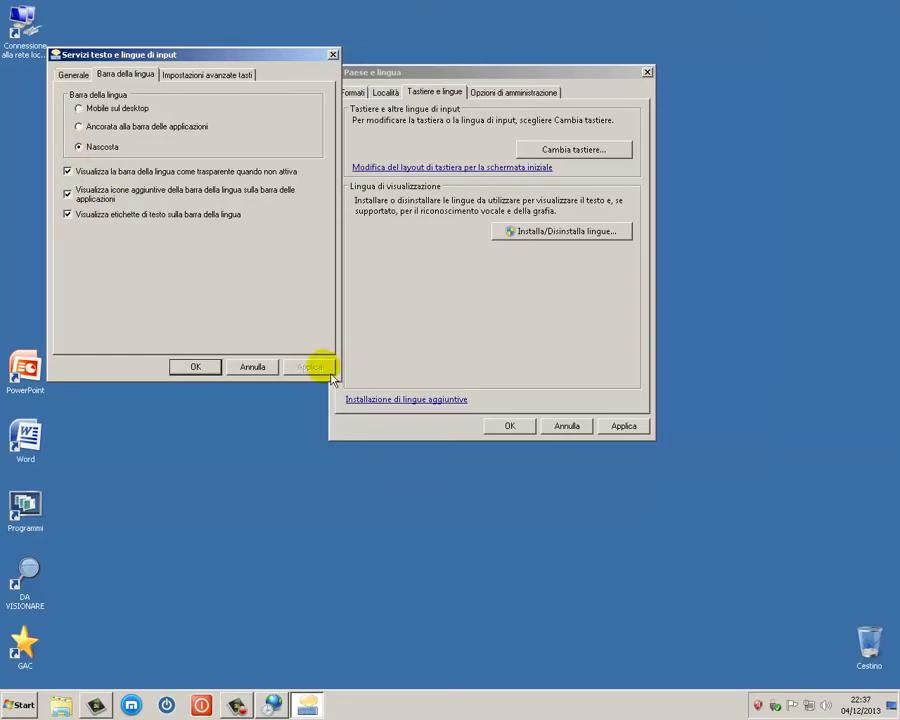
# Examine the Caps Lock option and the key sequence choices for switching to Italian, then close the input settings without saving.
pyautogui.click(200, 89)
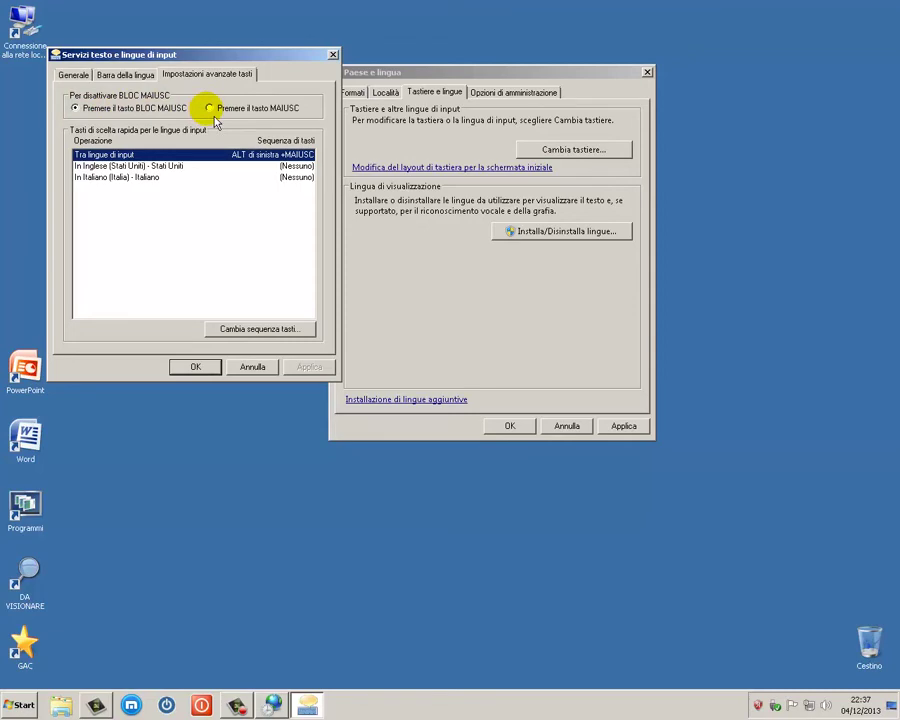
pyautogui.click(82, 108)
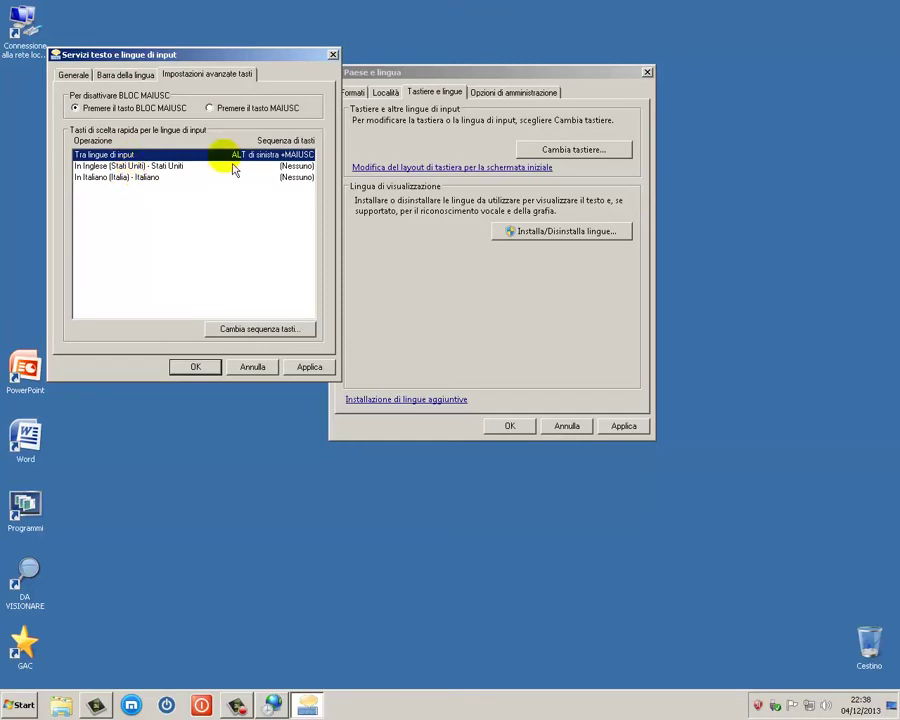
pyautogui.click(160, 180)
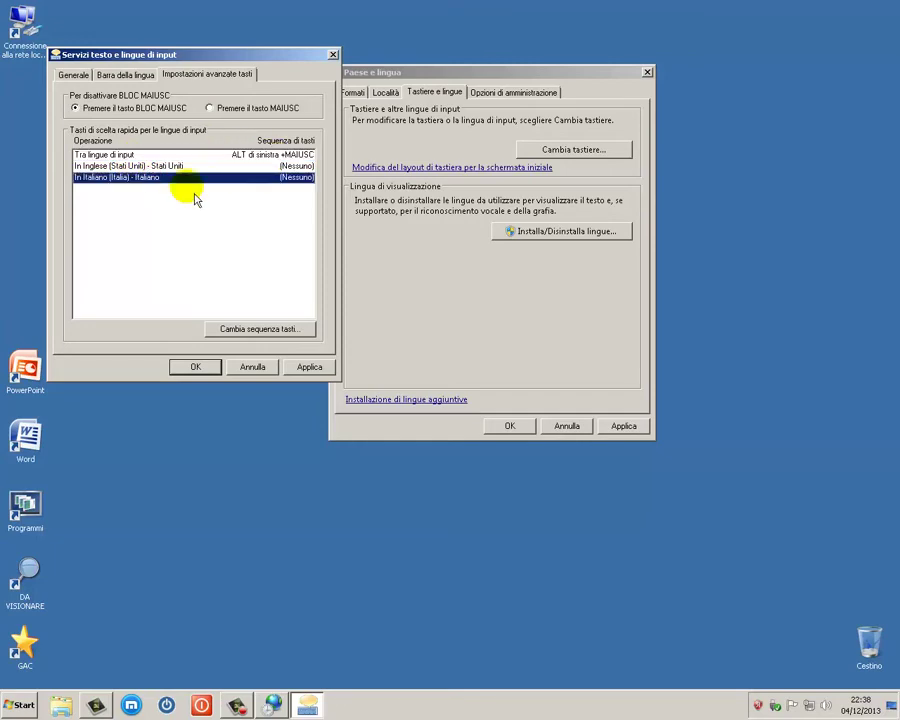
pyautogui.click(250, 338)
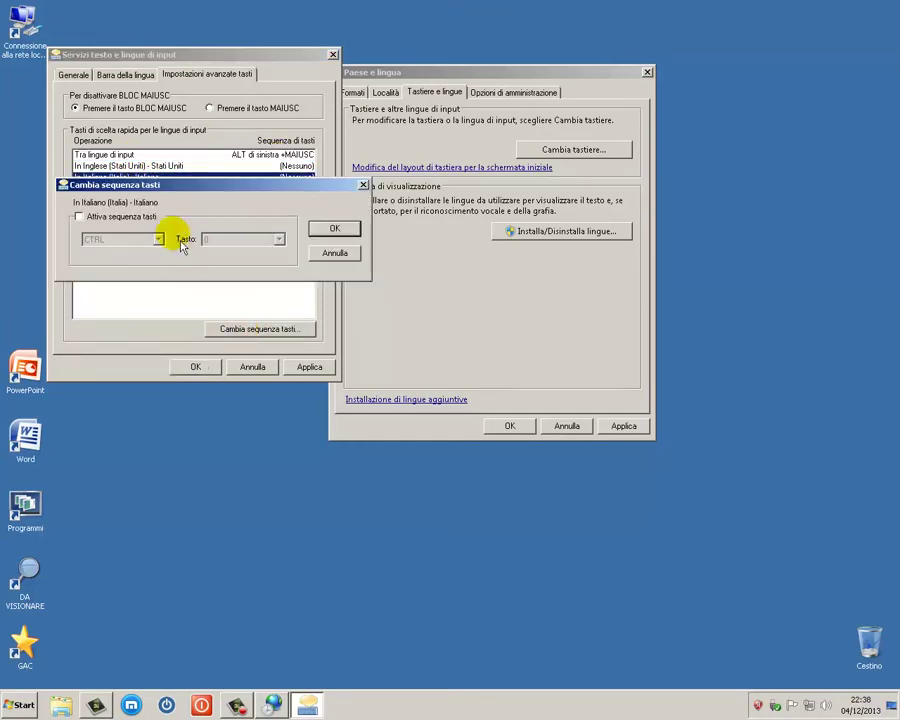
pyautogui.click(79, 217)
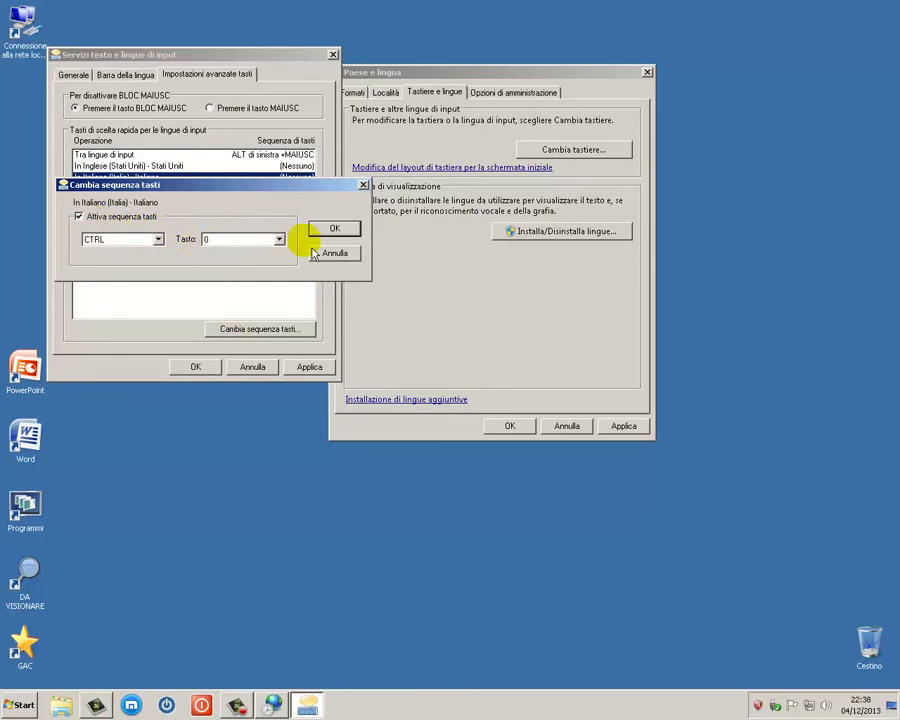
pyautogui.click(279, 241)
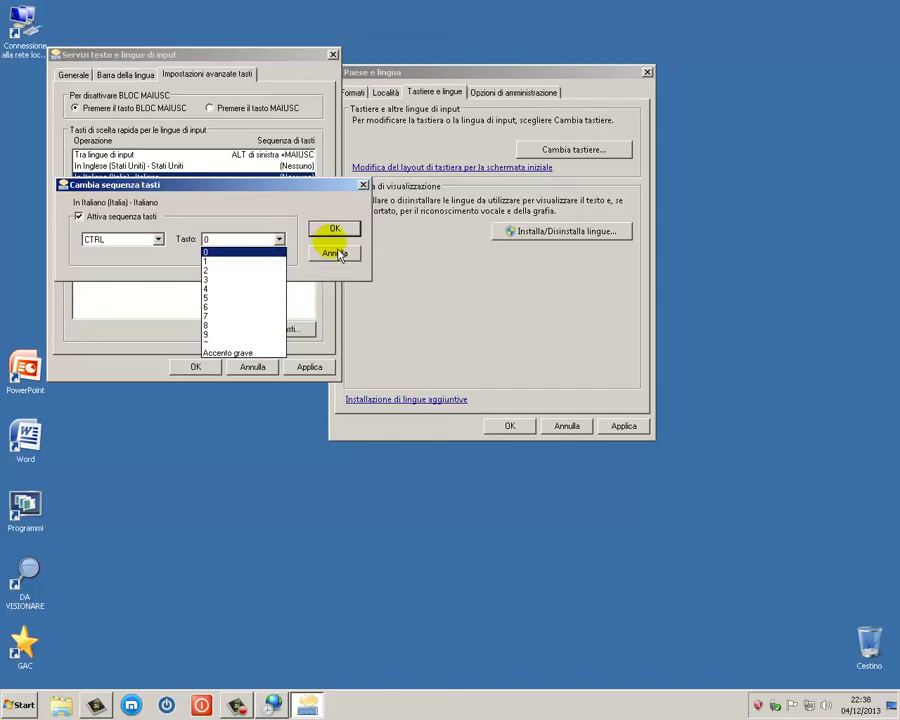
pyautogui.click(338, 252)
pyautogui.click(338, 252)
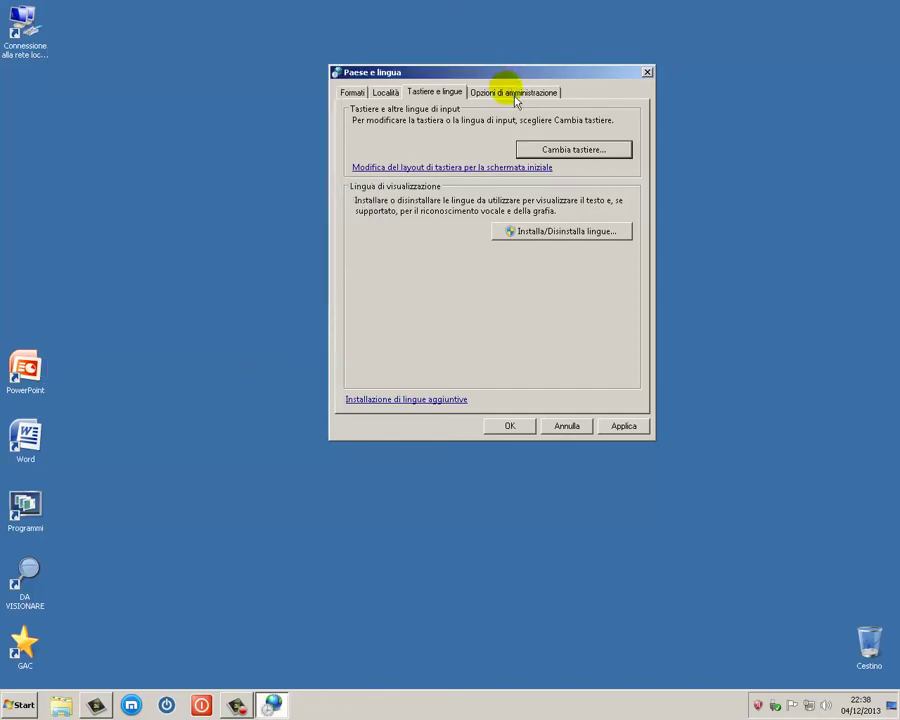
# Apply the pending regional changes and review the welcome screen and new user account settings without copying them.
pyautogui.click(515, 95)
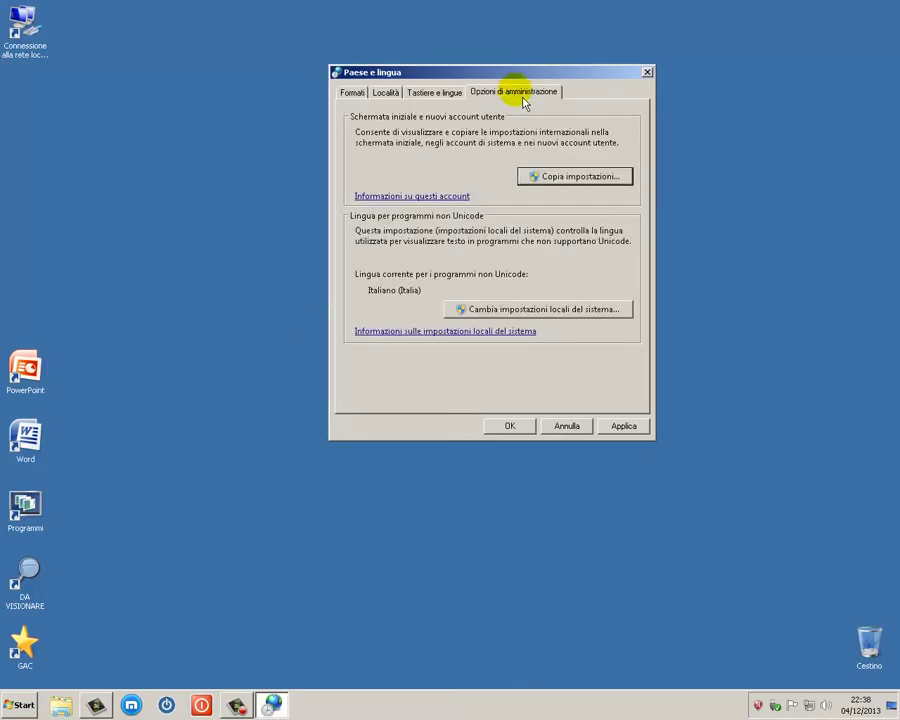
pyautogui.click(576, 180)
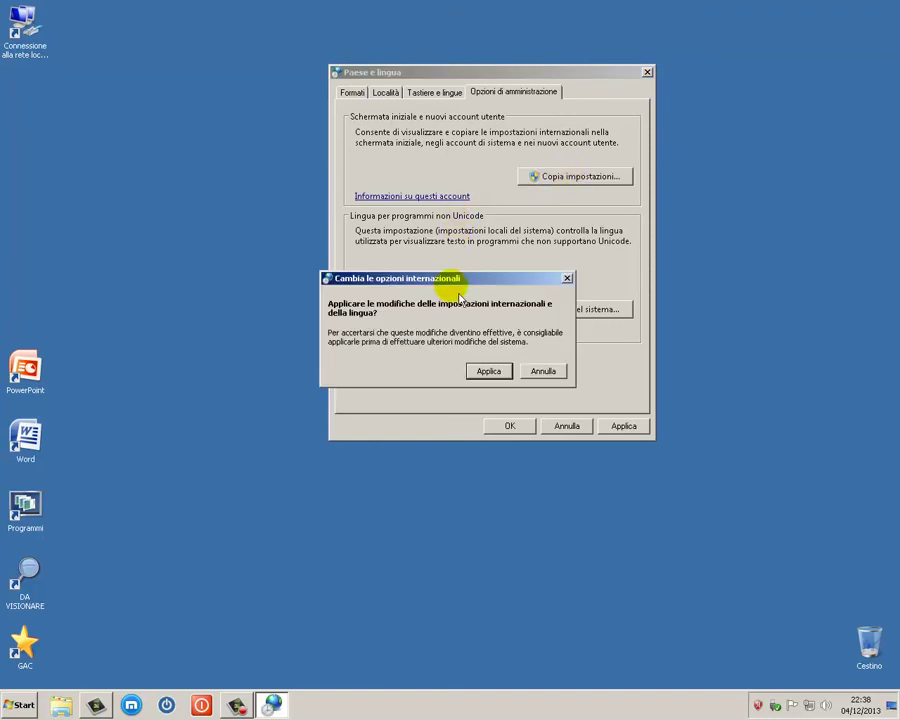
pyautogui.click(506, 370)
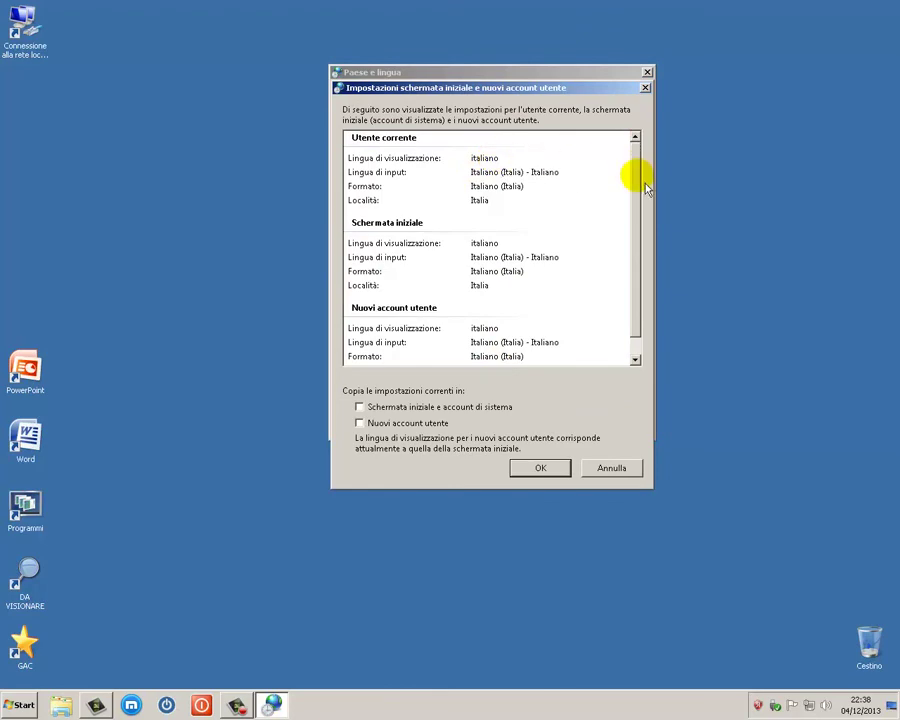
pyautogui.moveTo(639, 192); pyautogui.dragTo(643, 287)
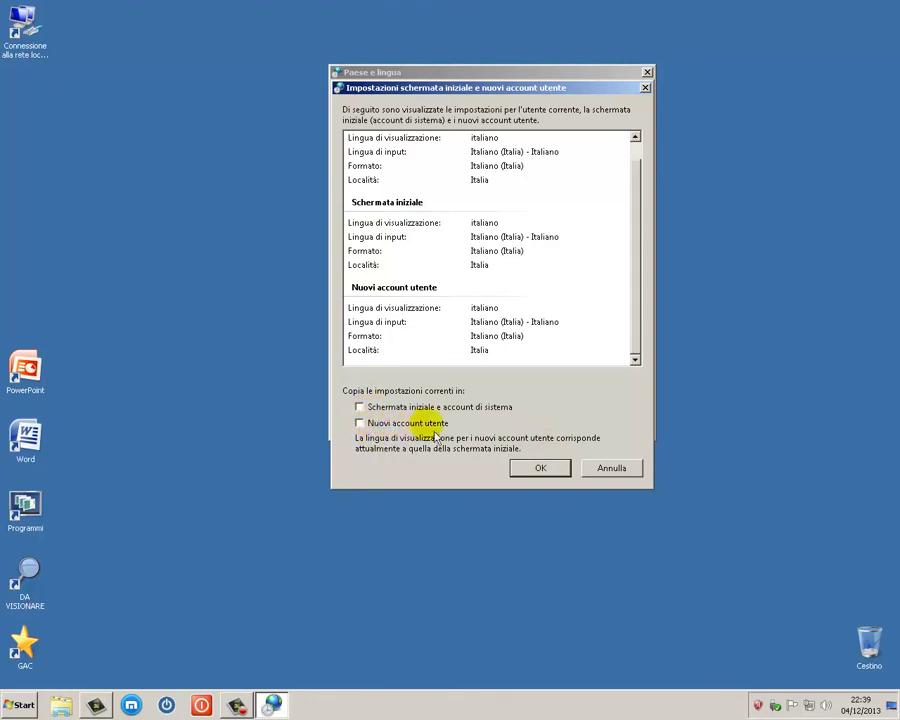
pyautogui.click(609, 470)
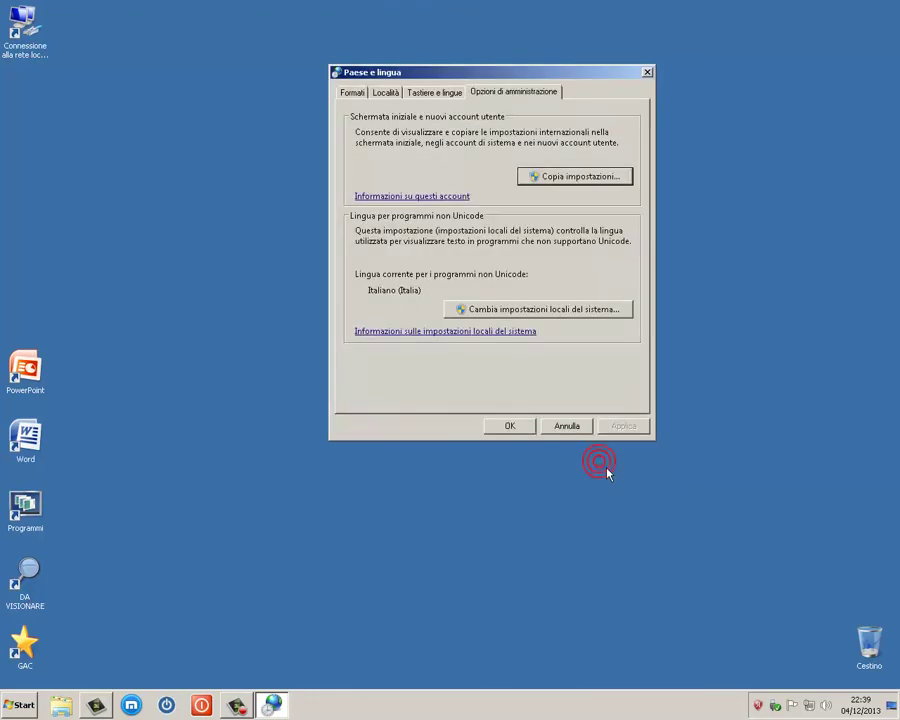
# Review the system locale choices for non-Unicode programs, keeping Italiano (Italia), and cancel.
pyautogui.click(552, 309)
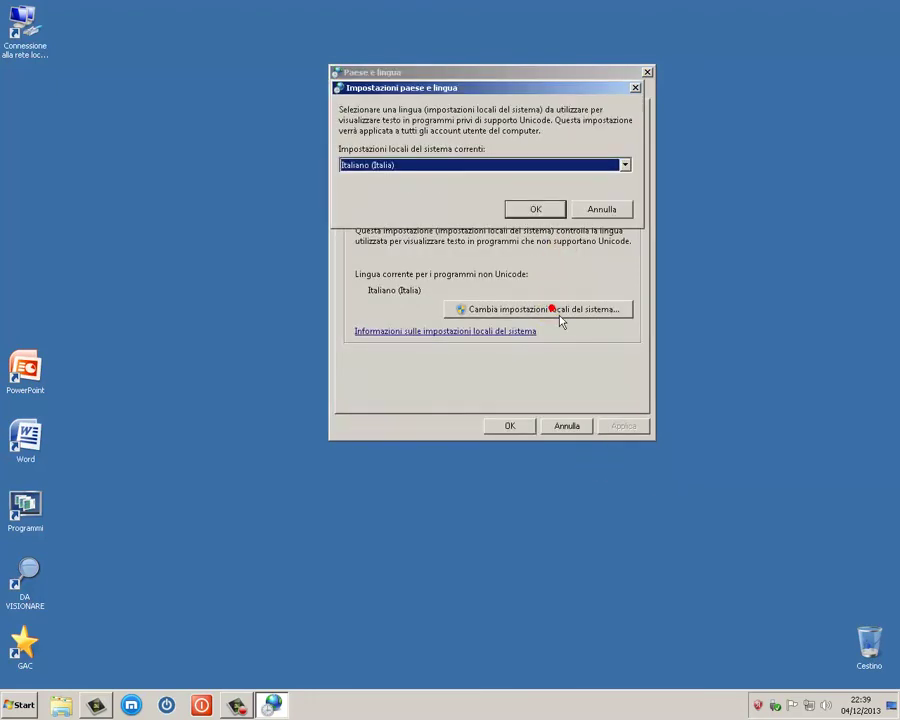
pyautogui.click(625, 166)
pyautogui.click(625, 166)
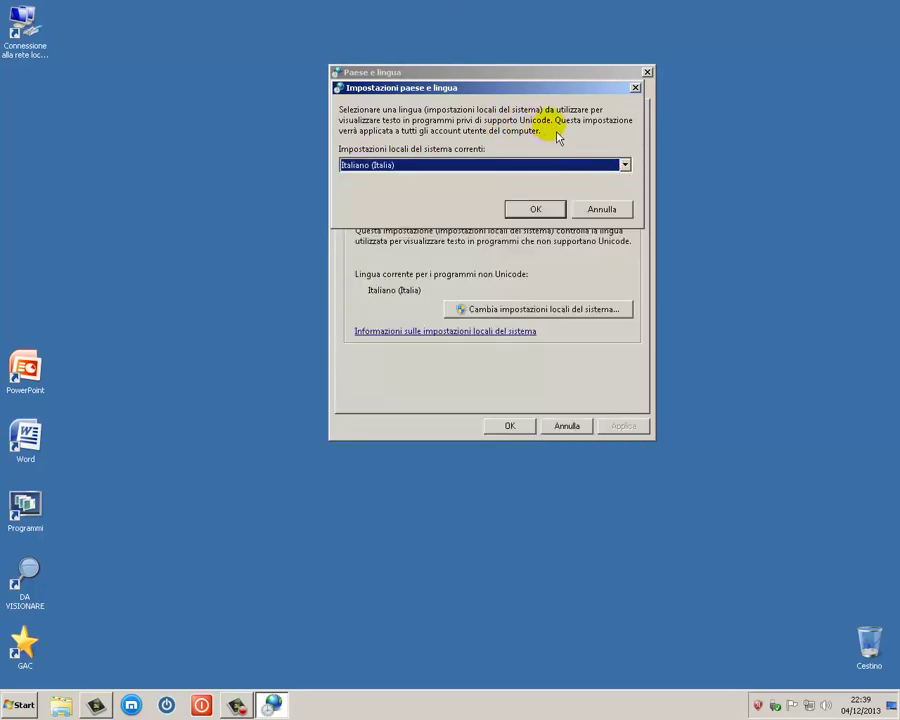
pyautogui.click(595, 211)
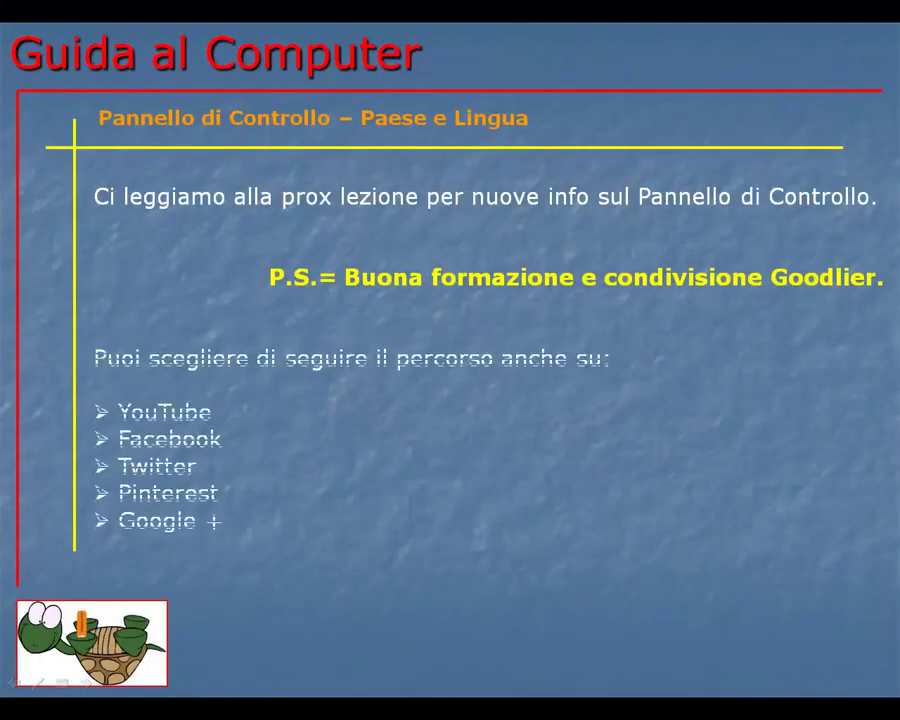